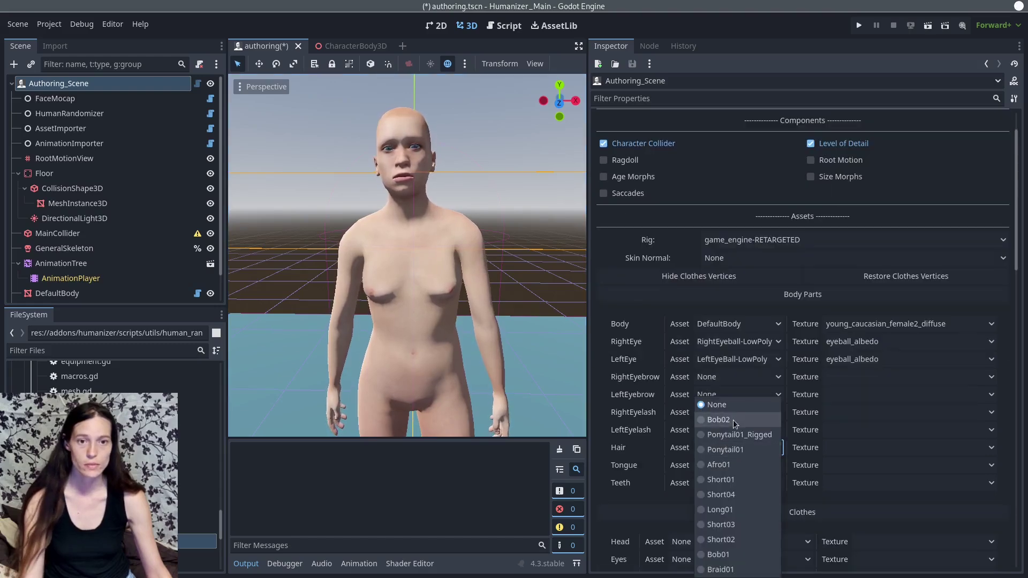
- Give the character the Bob02 hair asset and change its hair color to green
{"action": "left_click", "coordinate": [733, 419]}
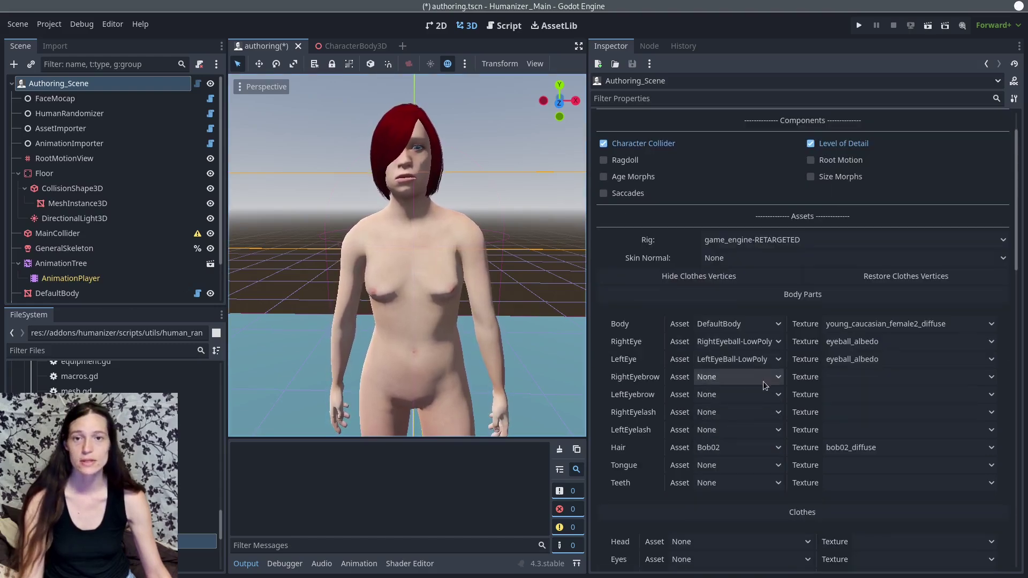
{"action": "scroll", "coordinate": [835, 461], "scroll_direction": "down", "scroll_amount": 5}
{"action": "left_click", "coordinate": [914, 535]}
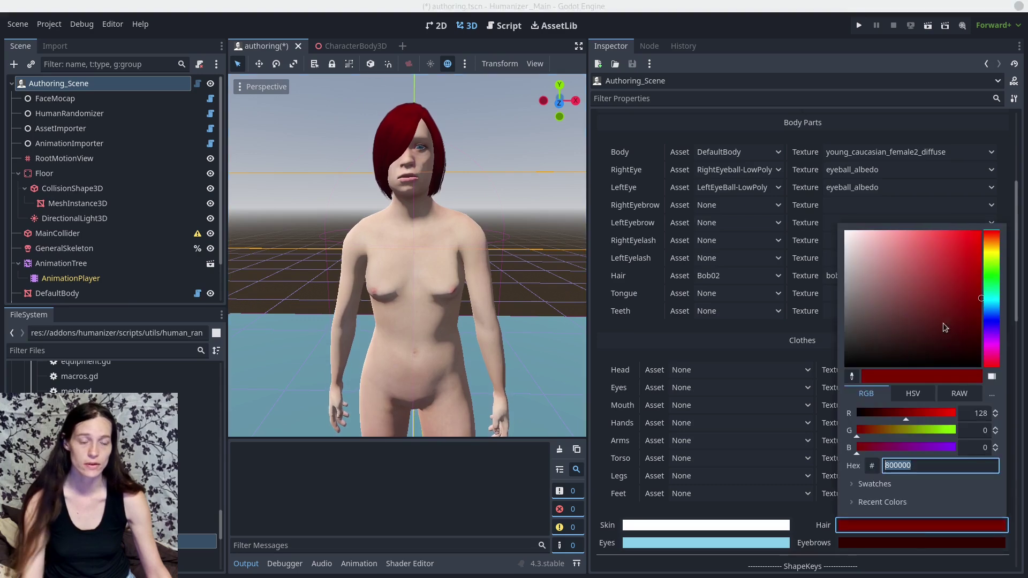
{"action": "left_click", "coordinate": [993, 304]}
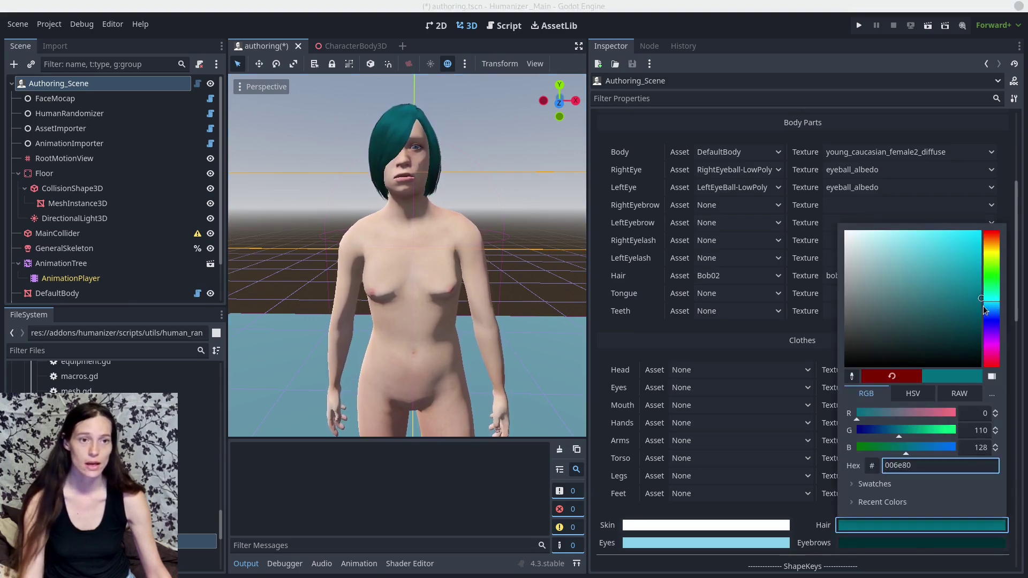
{"action": "left_click_drag", "start_coordinate": [986, 310], "coordinate": [992, 276]}
- Dress the character in the MakeHumanTShirt torso asset and the SkinnyJeans legs asset
{"action": "left_click", "coordinate": [728, 519]}
{"action": "left_click", "coordinate": [724, 545]}
{"action": "scroll", "coordinate": [738, 451], "scroll_direction": "down", "scroll_amount": 3}
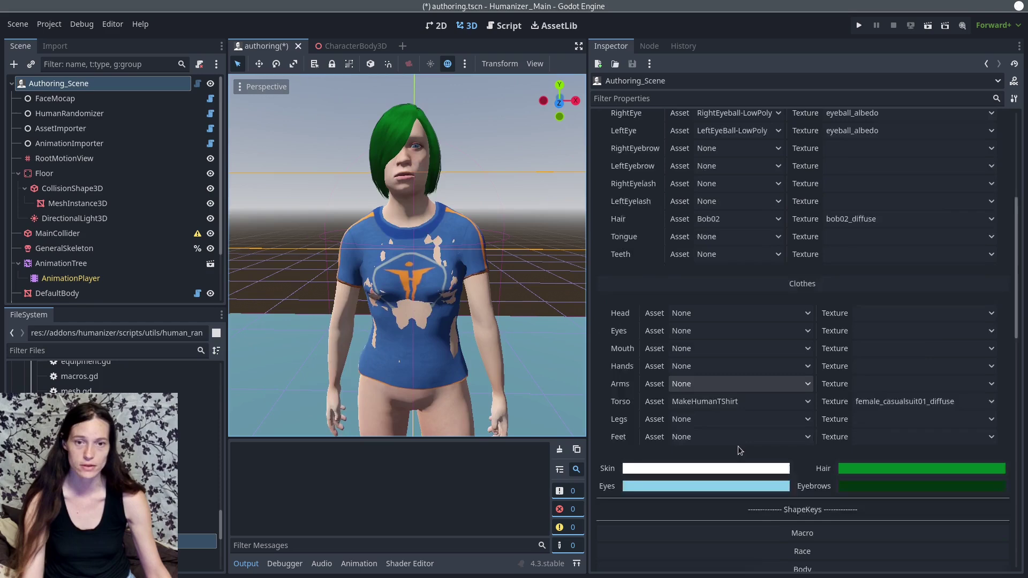
{"action": "left_click", "coordinate": [738, 419]}
{"action": "left_click", "coordinate": [738, 437]}
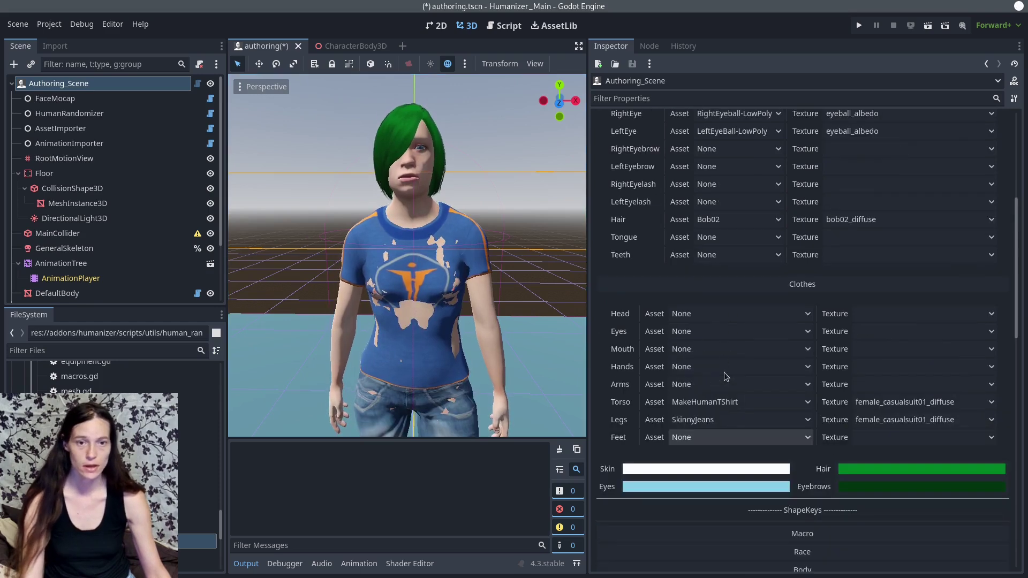
- Hide the body vertices underneath the character's clothes
{"action": "scroll", "coordinate": [761, 426], "scroll_direction": "down", "scroll_amount": 2}
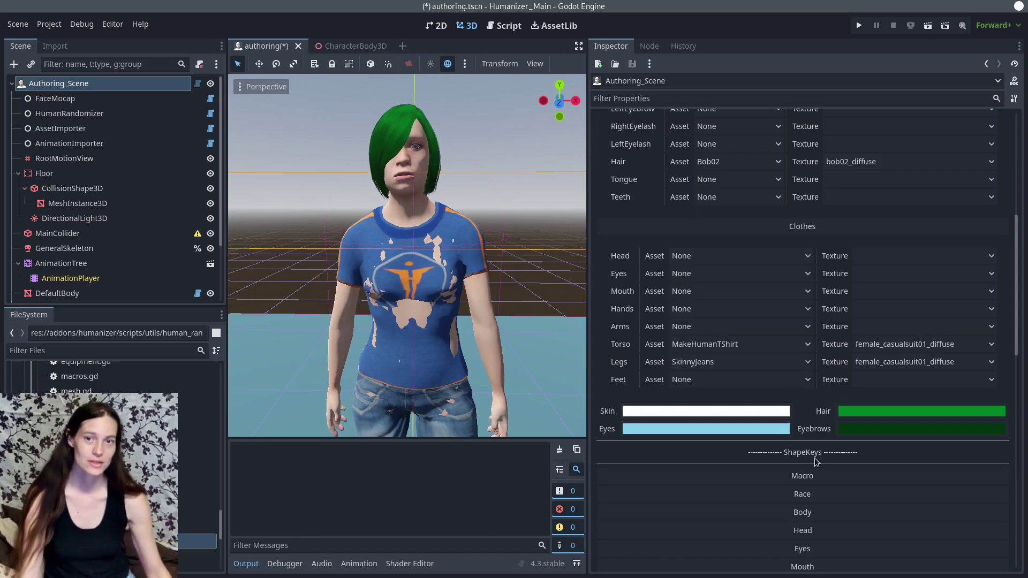
{"action": "scroll", "coordinate": [813, 322], "scroll_direction": "up", "scroll_amount": 6}
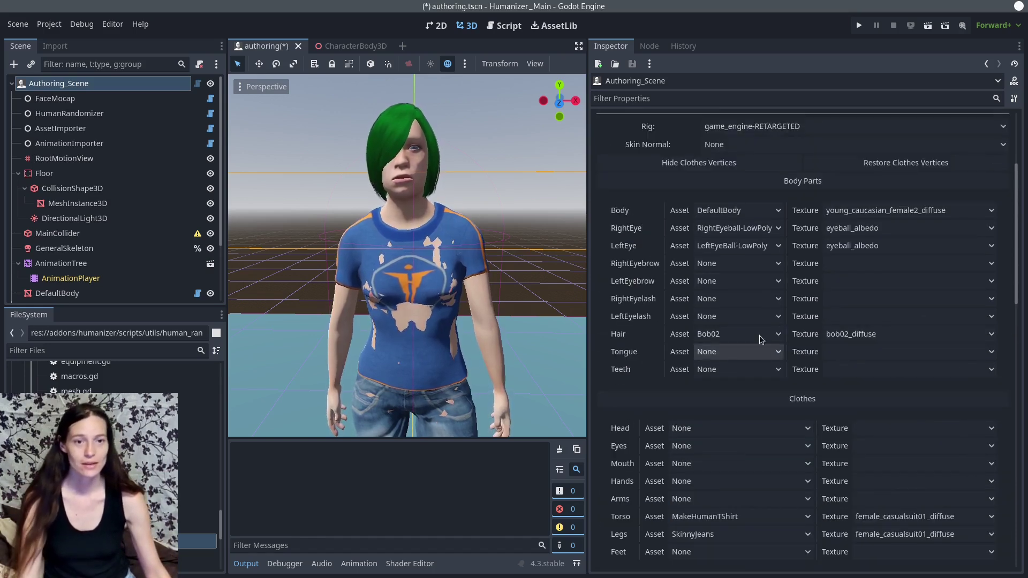
{"action": "scroll", "coordinate": [739, 342], "scroll_direction": "up", "scroll_amount": 6}
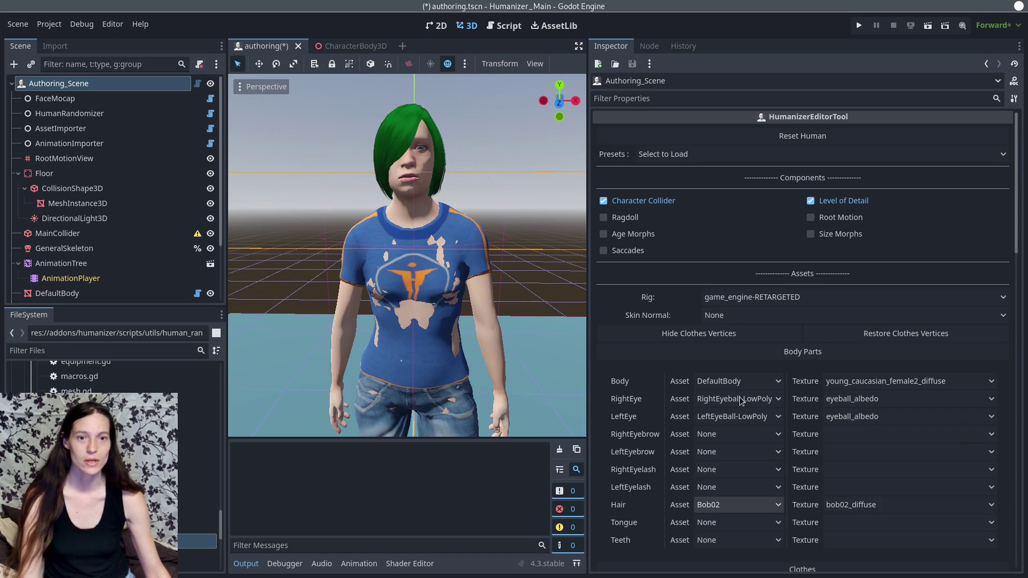
{"action": "left_click", "coordinate": [713, 337]}
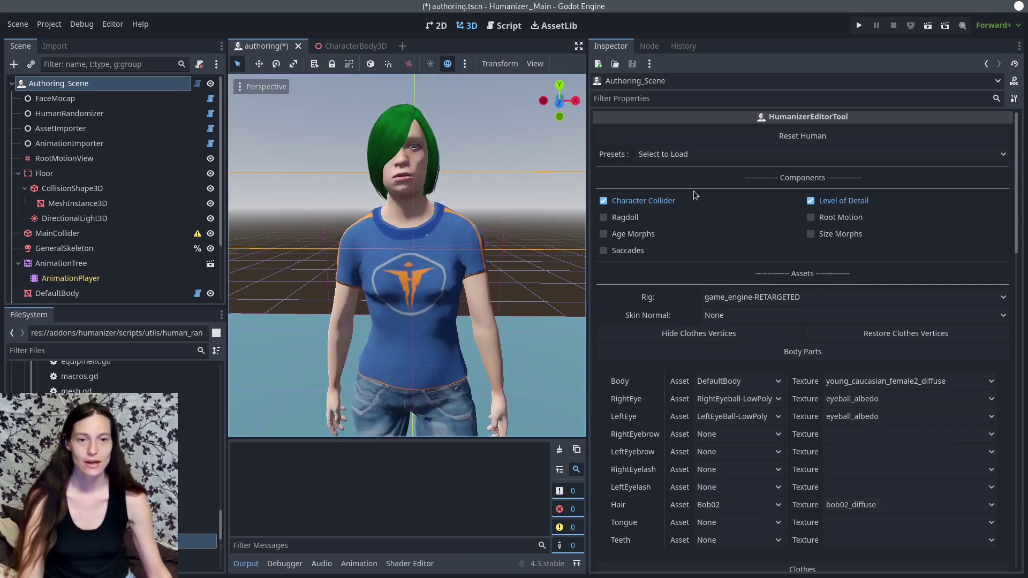
- Expand the Macro shape keys and lower the character's age
{"action": "scroll", "coordinate": [775, 345], "scroll_direction": "down", "scroll_amount": 6}
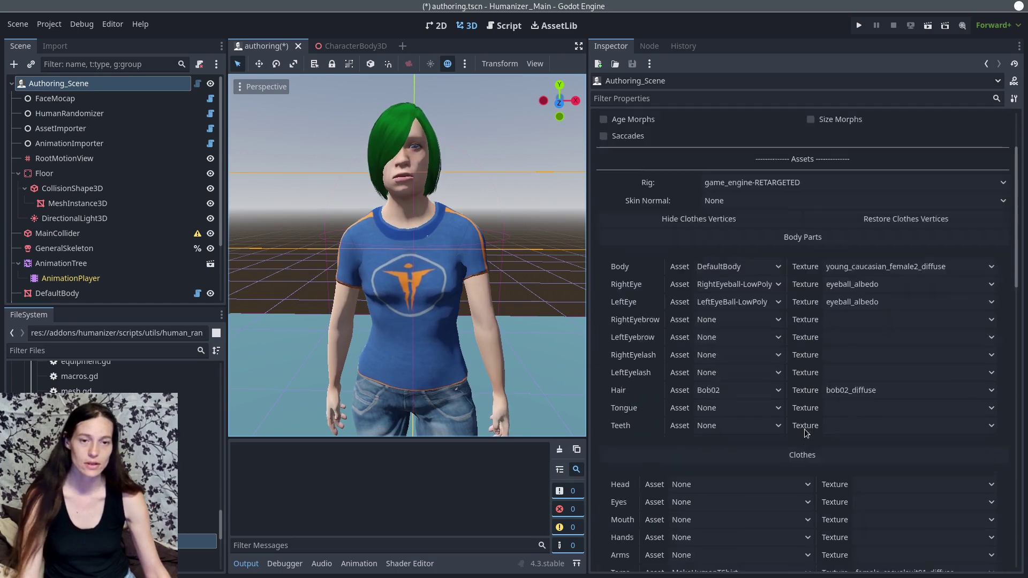
{"action": "scroll", "coordinate": [748, 471], "scroll_direction": "down", "scroll_amount": 8}
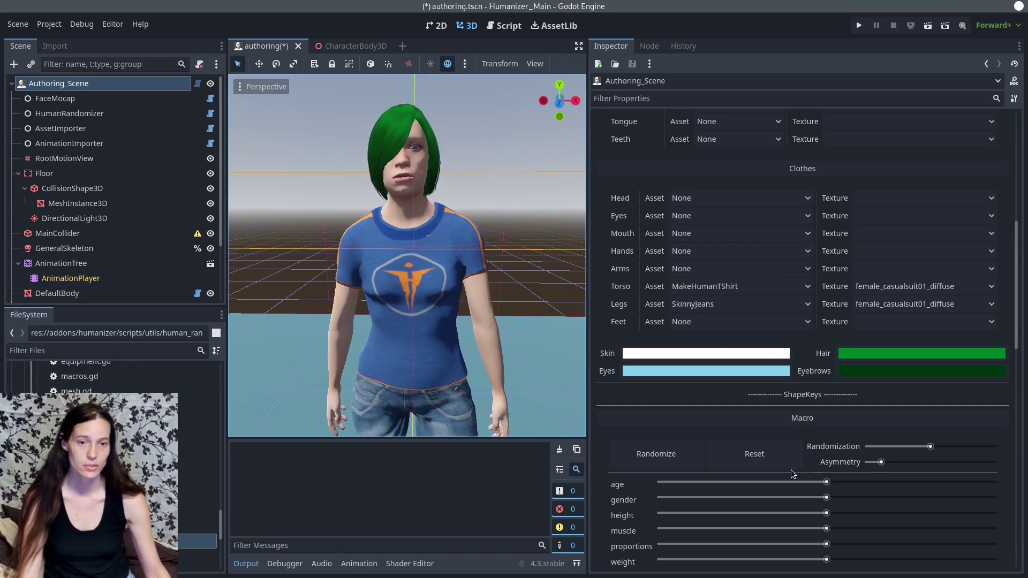
{"action": "scroll", "coordinate": [793, 474], "scroll_direction": "down", "scroll_amount": 2}
{"action": "left_click", "coordinate": [702, 424]}
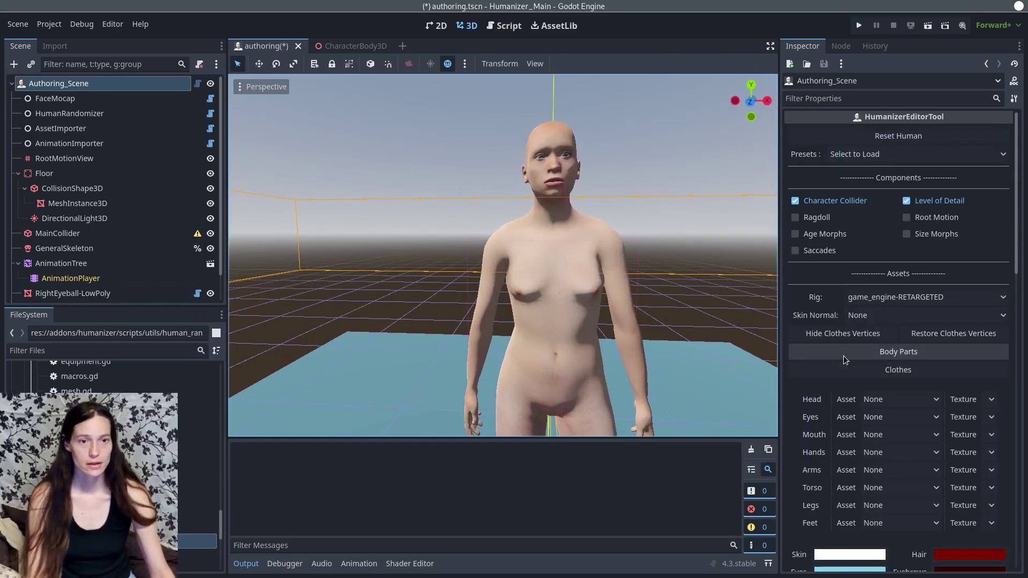
- Expand the body part assets and set the Body asset to skeleton
{"action": "left_click", "coordinate": [844, 353]}
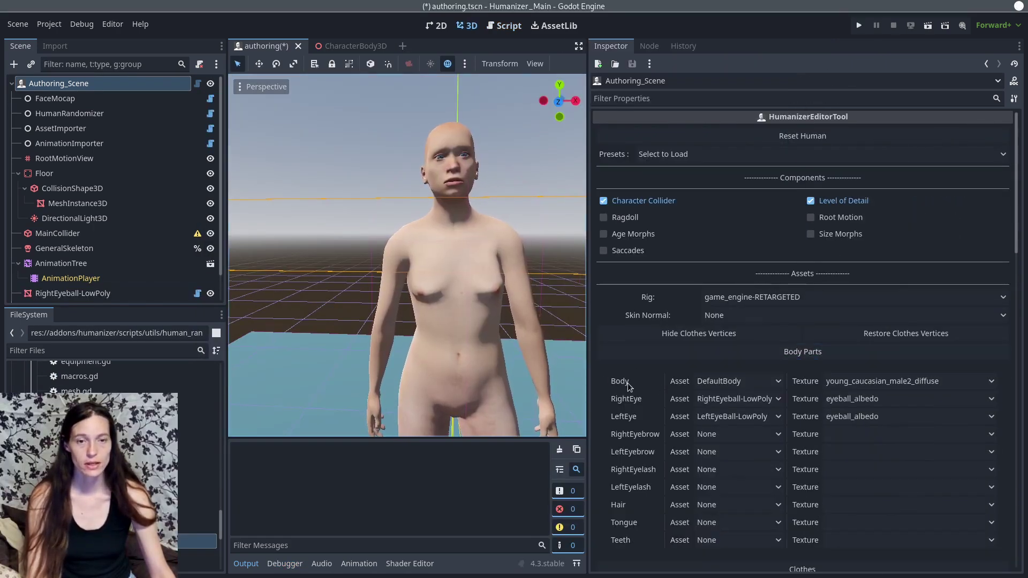
{"action": "left_click", "coordinate": [742, 382]}
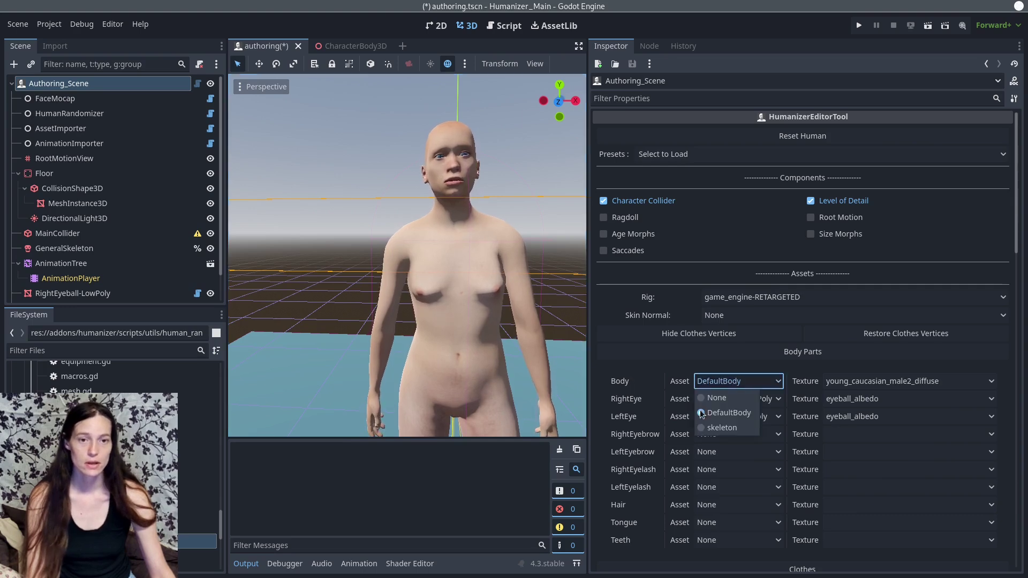
{"action": "key", "text": "Escape"}
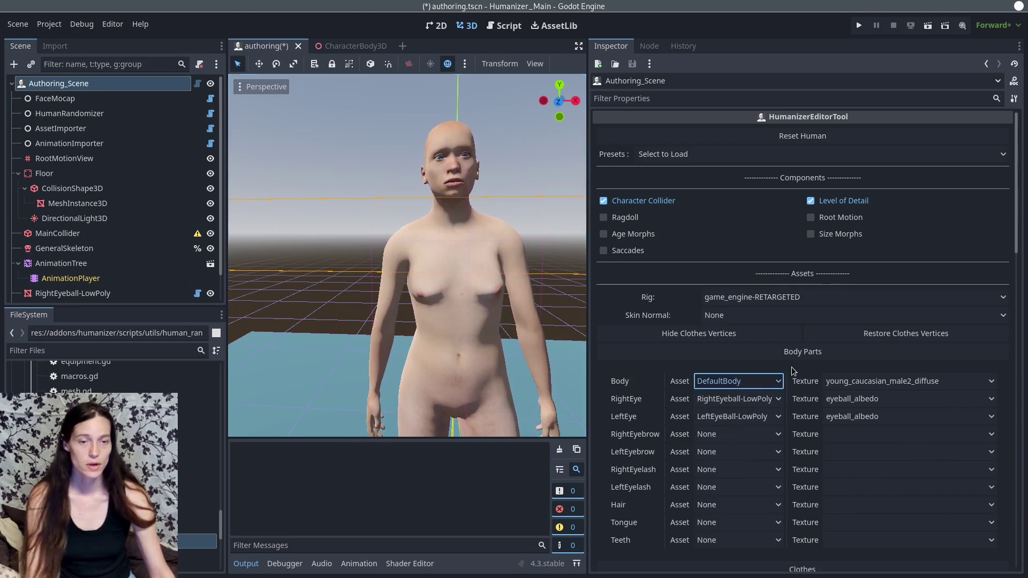
{"action": "left_click", "coordinate": [741, 381]}
{"action": "left_click", "coordinate": [718, 423]}
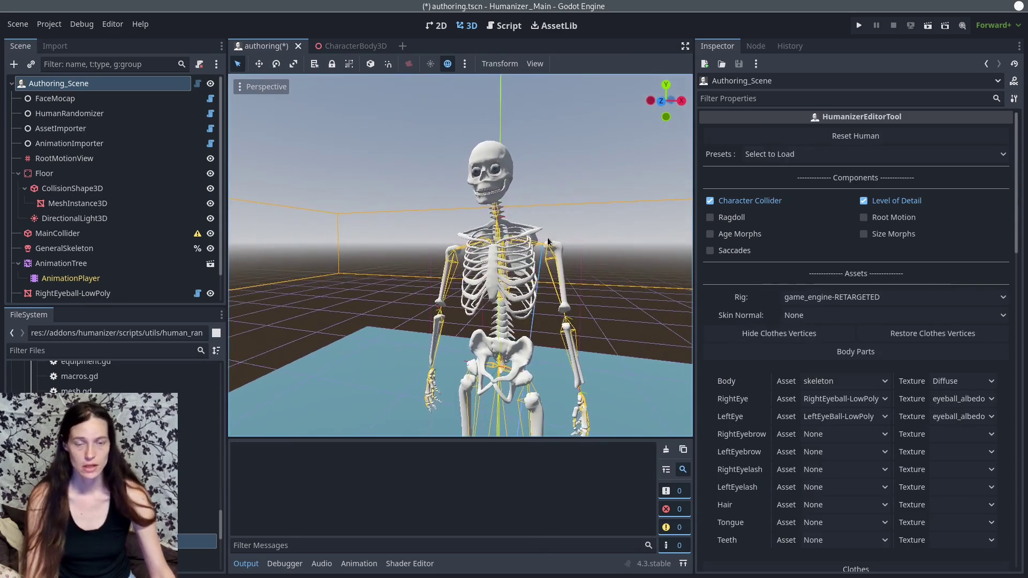
- Set the Body asset to None and inspect the remaining eyes and rig
{"action": "left_click", "coordinate": [821, 383]}
{"action": "left_click", "coordinate": [821, 382]}
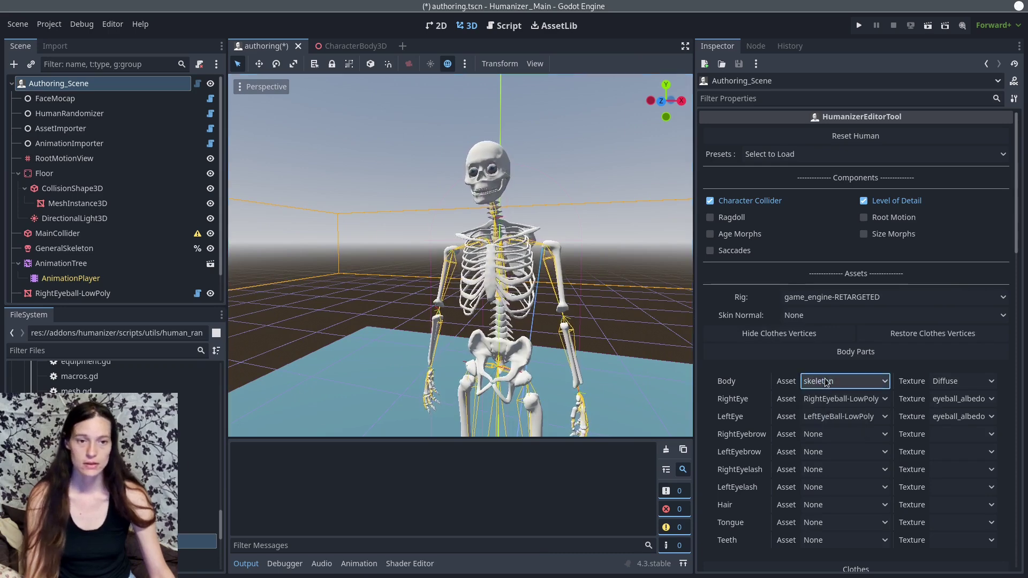
{"action": "left_click", "coordinate": [821, 382]}
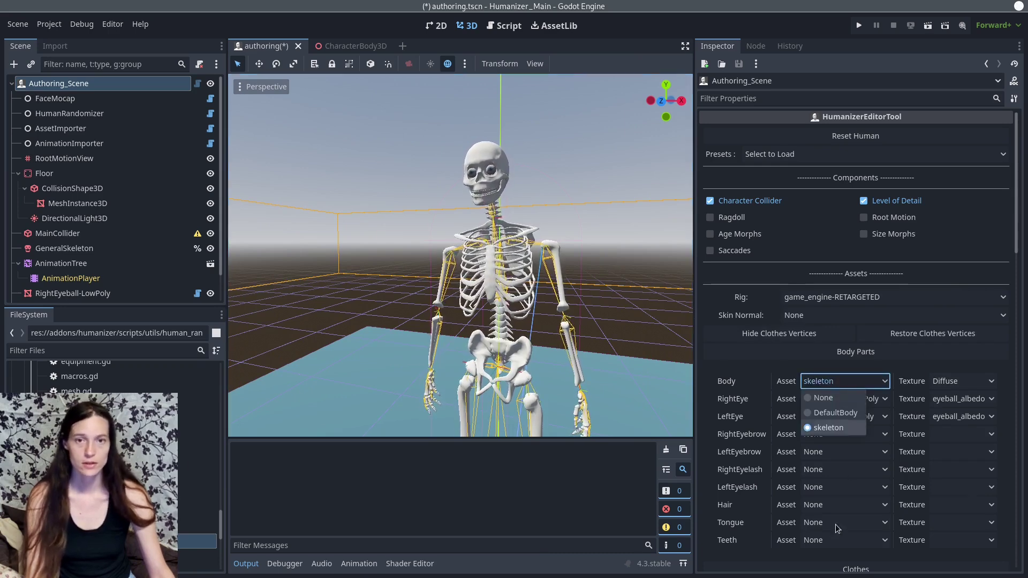
{"action": "left_click", "coordinate": [832, 399]}
{"action": "scroll", "coordinate": [482, 257], "scroll_direction": "up", "scroll_amount": 1}
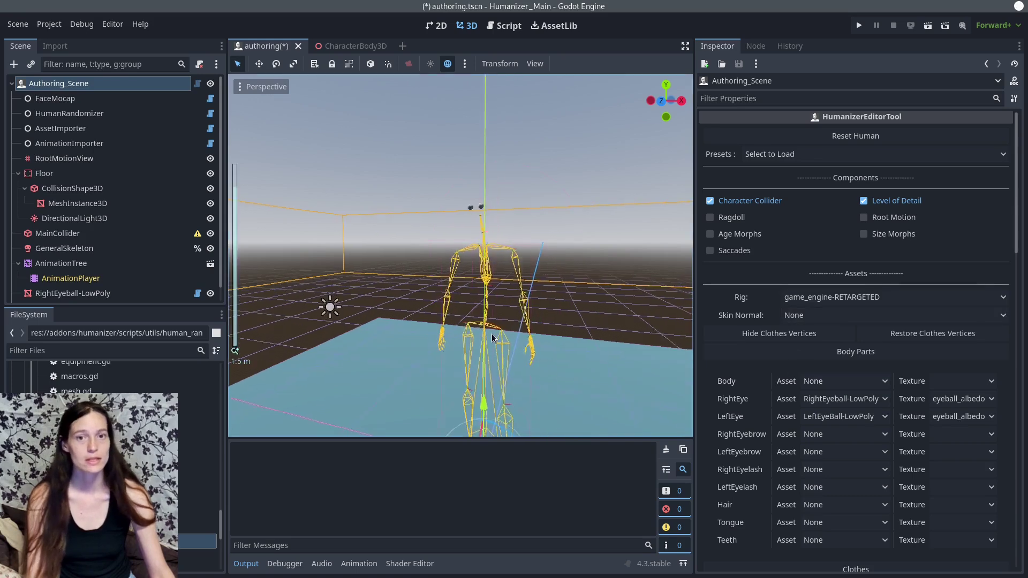
- Set the Body asset to DefaultBody with the young_caucasian_female_special_suit_diffuse texture
{"action": "left_click", "coordinate": [808, 380]}
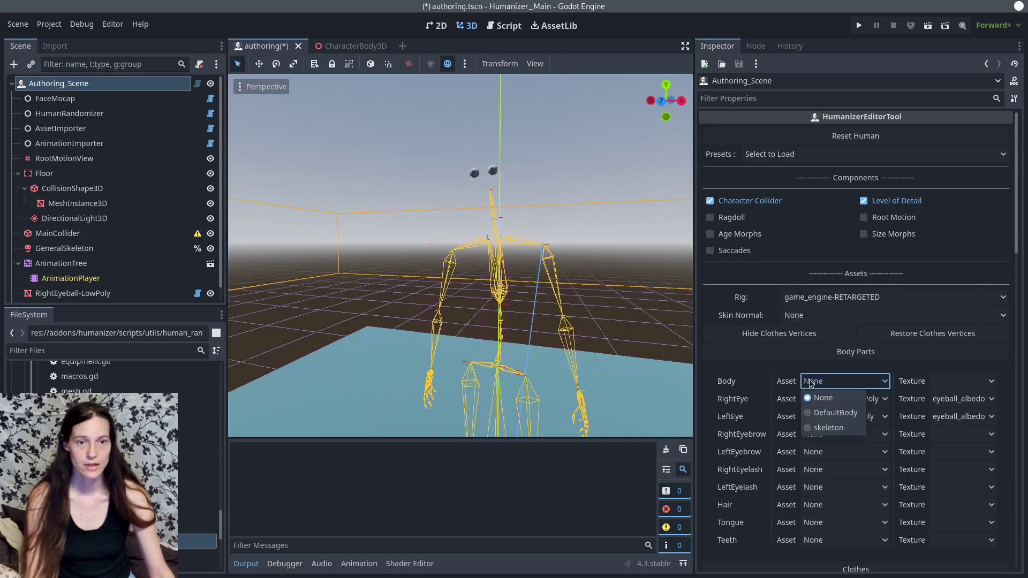
{"action": "left_click", "coordinate": [464, 219]}
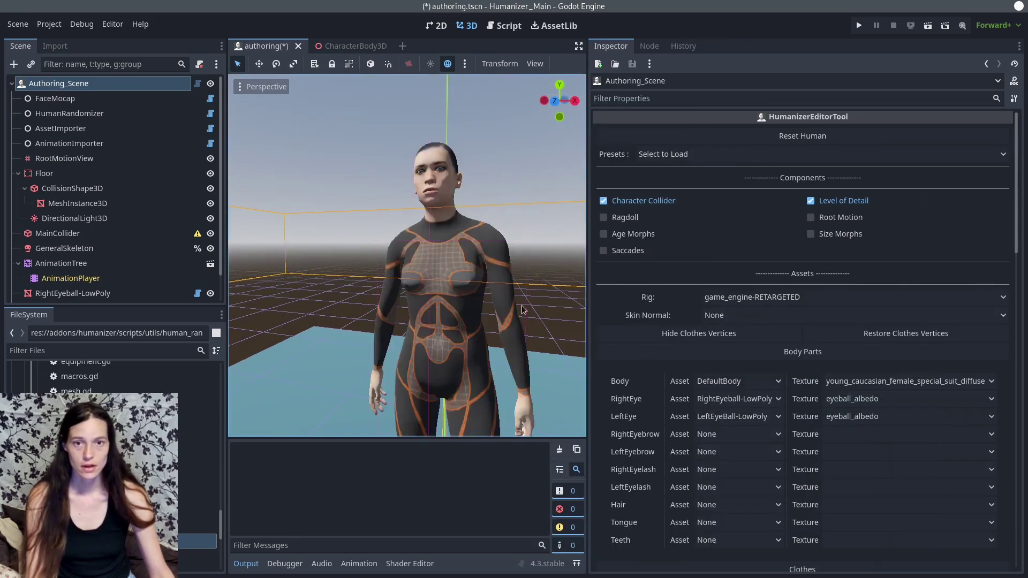
{"action": "scroll", "coordinate": [521, 318], "scroll_direction": "down", "scroll_amount": 1}
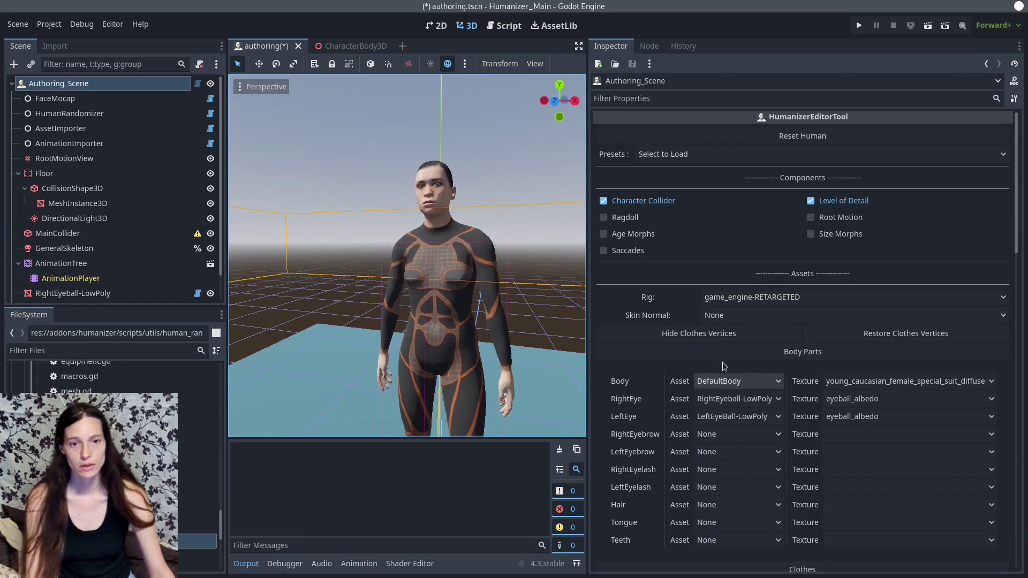
- Switch to the web browser and look through the user-contributed proxies and topologies on the MakeHuman Community site
{"action": "key", "text": "alt+Tab"}
{"action": "left_click_drag", "start_coordinate": [180, 34], "coordinate": [228, 35]}
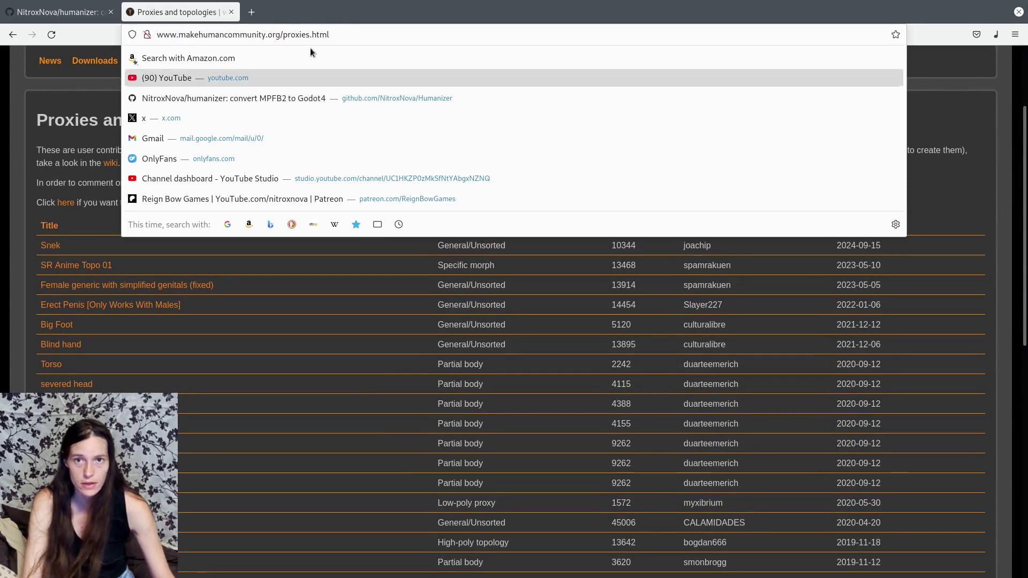
{"action": "left_click", "coordinate": [44, 104]}
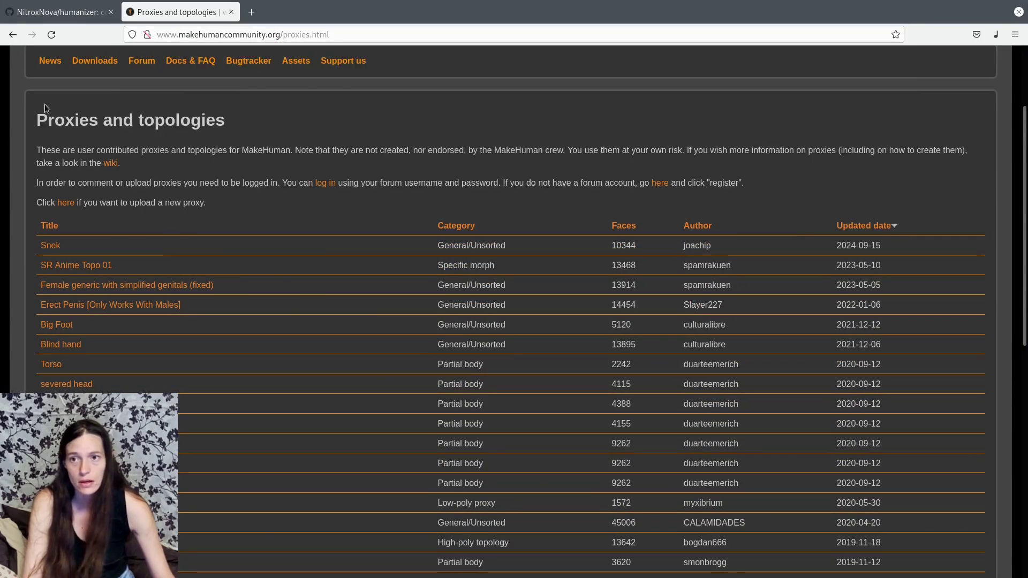
{"action": "scroll", "coordinate": [67, 330], "scroll_direction": "down", "scroll_amount": 6}
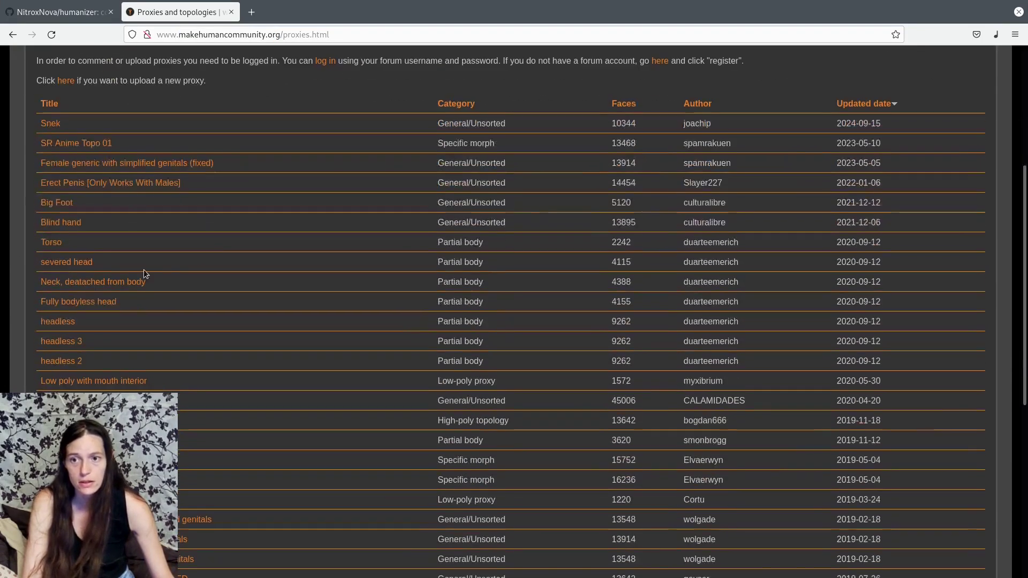
{"action": "scroll", "coordinate": [142, 340], "scroll_direction": "down", "scroll_amount": 3}
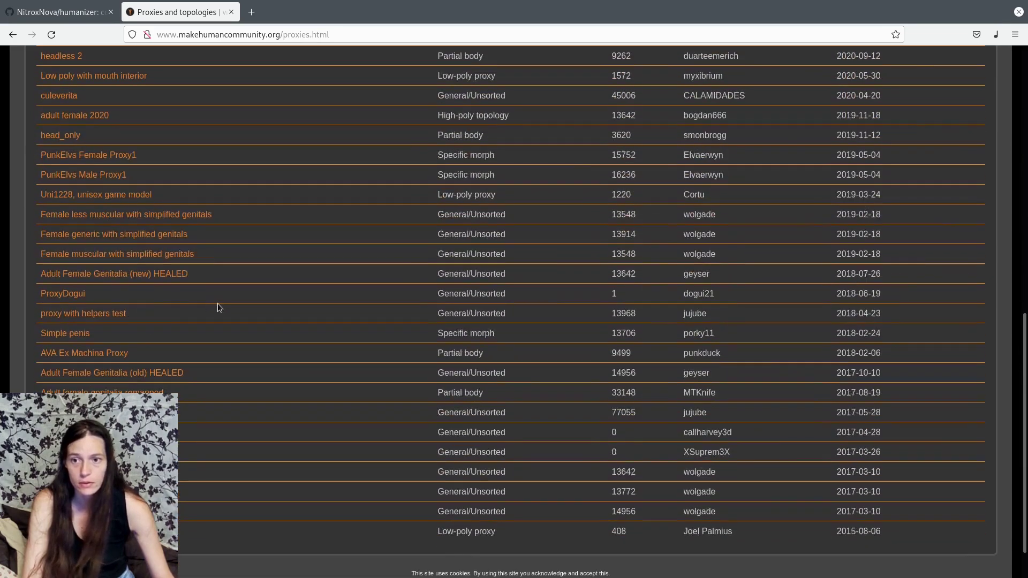
{"action": "scroll", "coordinate": [261, 353], "scroll_direction": "up", "scroll_amount": 5}
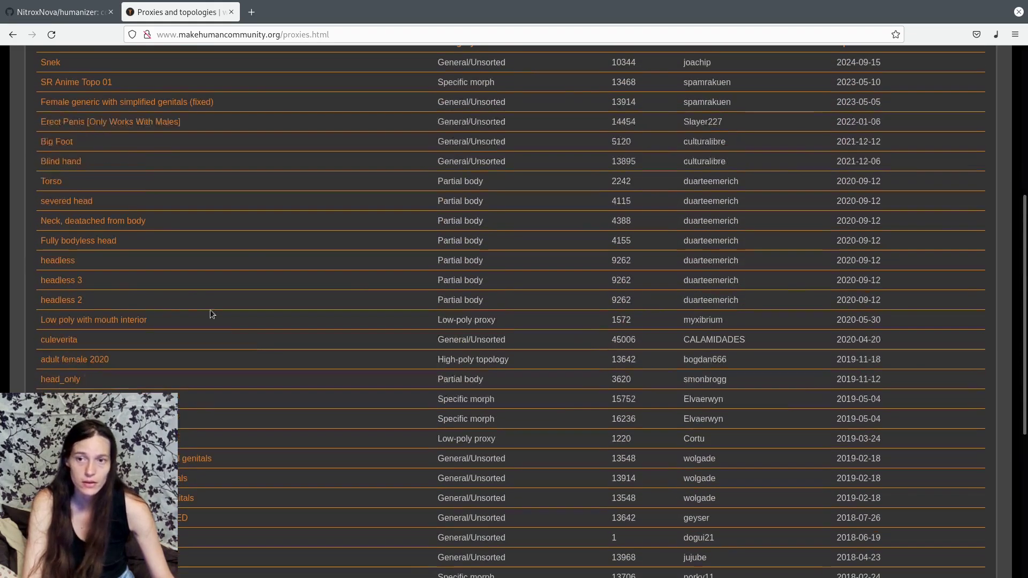
- Open the culeverita proxy, check its files and license, and leave its page
{"action": "left_click", "coordinate": [59, 340]}
{"action": "scroll", "coordinate": [353, 331], "scroll_direction": "down", "scroll_amount": 5}
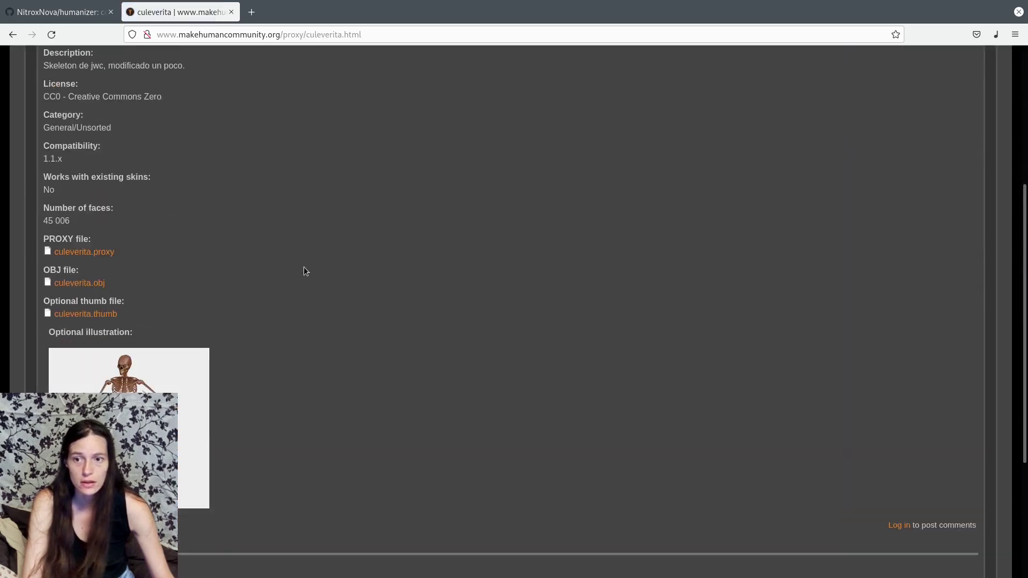
{"action": "scroll", "coordinate": [290, 307], "scroll_direction": "up", "scroll_amount": 5}
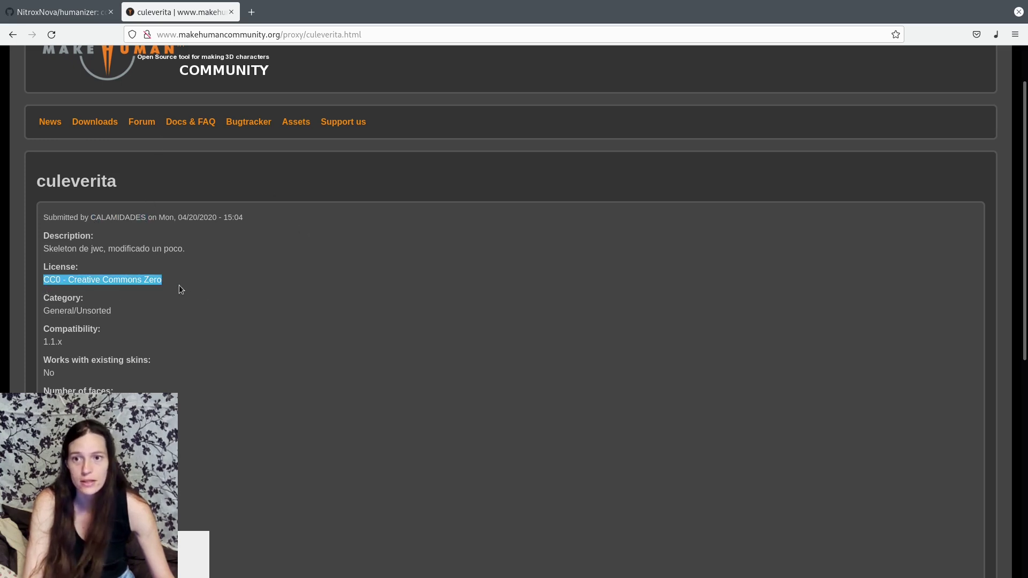
{"action": "key", "text": "alt+Left"}
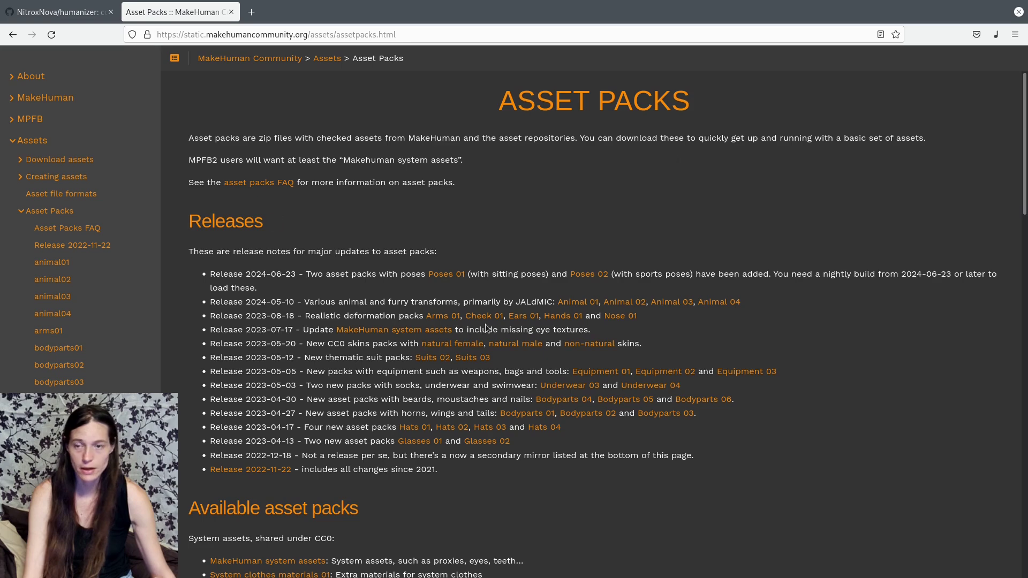
- Open the system_hair_materials01 asset pack from the Asset Packs page and look through its included hair materials
{"action": "scroll", "coordinate": [54, 384], "scroll_direction": "down", "scroll_amount": 15}
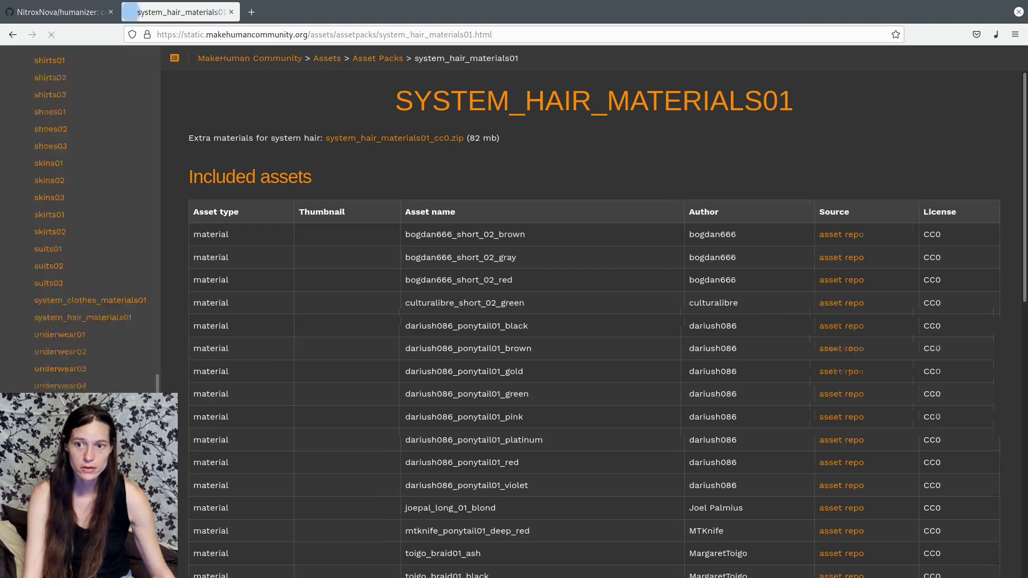
{"action": "scroll", "coordinate": [868, 402], "scroll_direction": "down", "scroll_amount": 3}
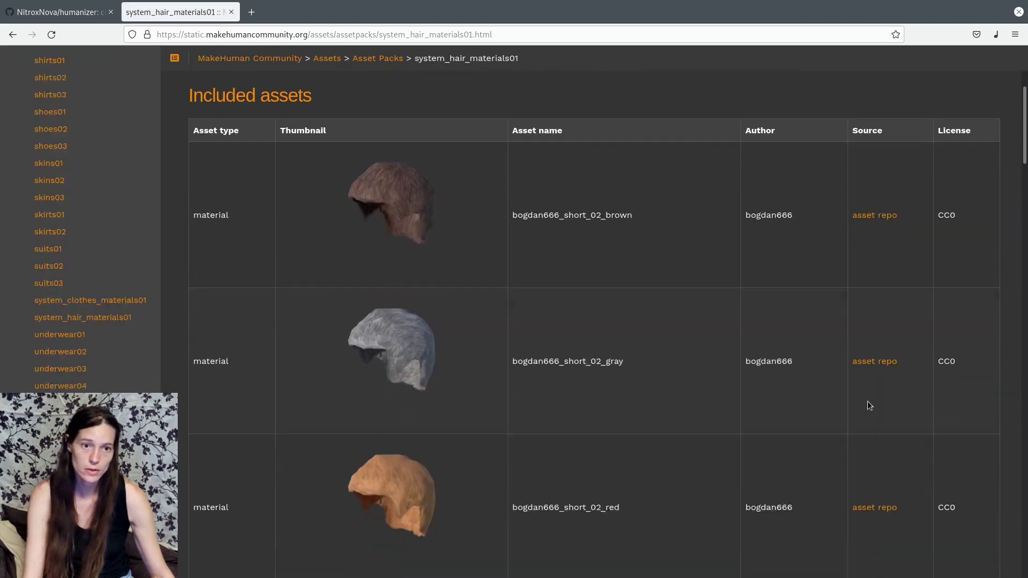
{"action": "scroll", "coordinate": [396, 370], "scroll_direction": "down", "scroll_amount": 3}
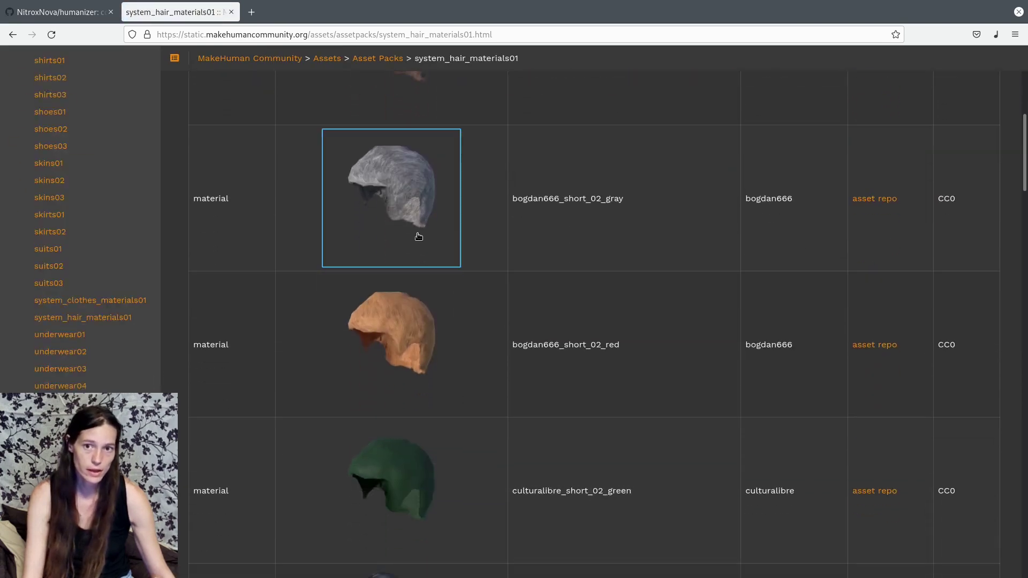
{"action": "scroll", "coordinate": [391, 245], "scroll_direction": "down", "scroll_amount": 20}
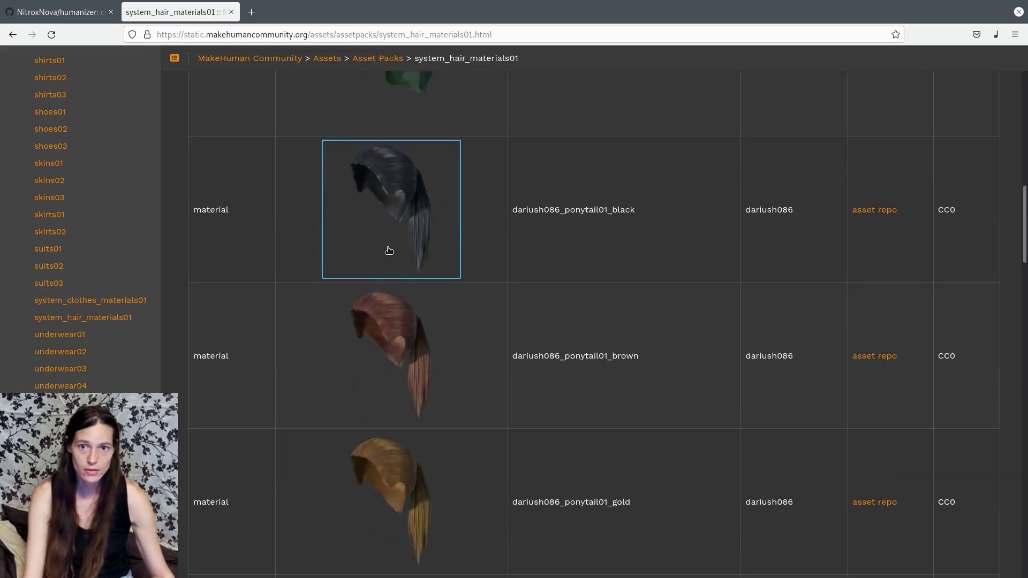
{"action": "scroll", "coordinate": [390, 327], "scroll_direction": "down", "scroll_amount": 2}
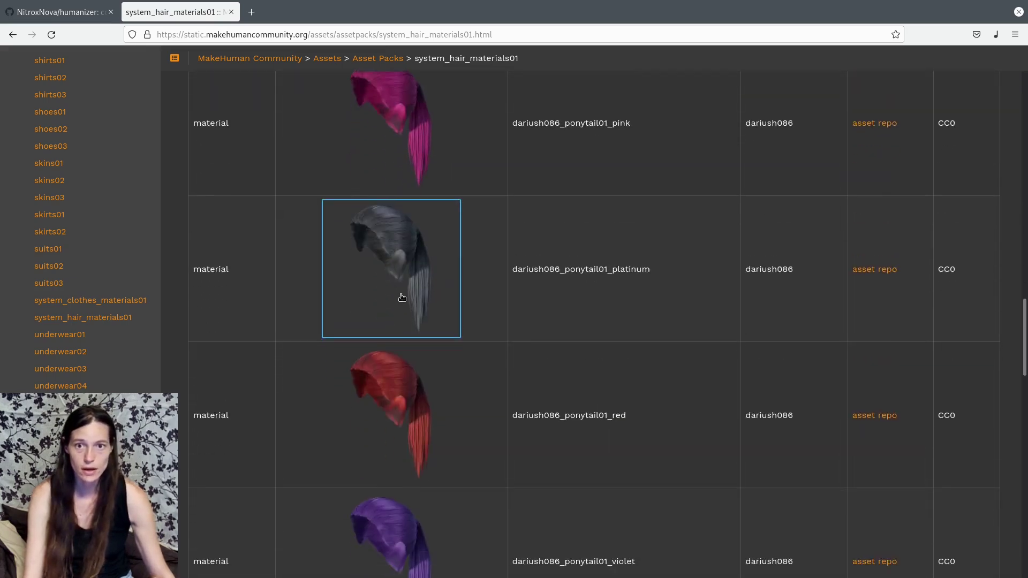
- Look through the color variants of the ponytail, braid and long hair materials further down the asset pack list
{"action": "scroll", "coordinate": [403, 297], "scroll_direction": "down", "scroll_amount": 20}
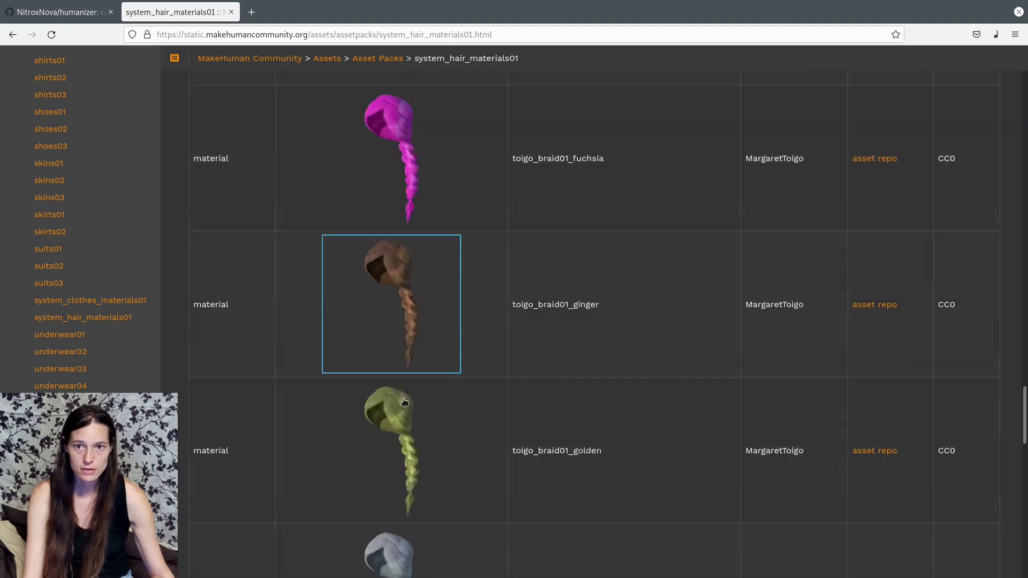
{"action": "scroll", "coordinate": [404, 402], "scroll_direction": "down", "scroll_amount": 20}
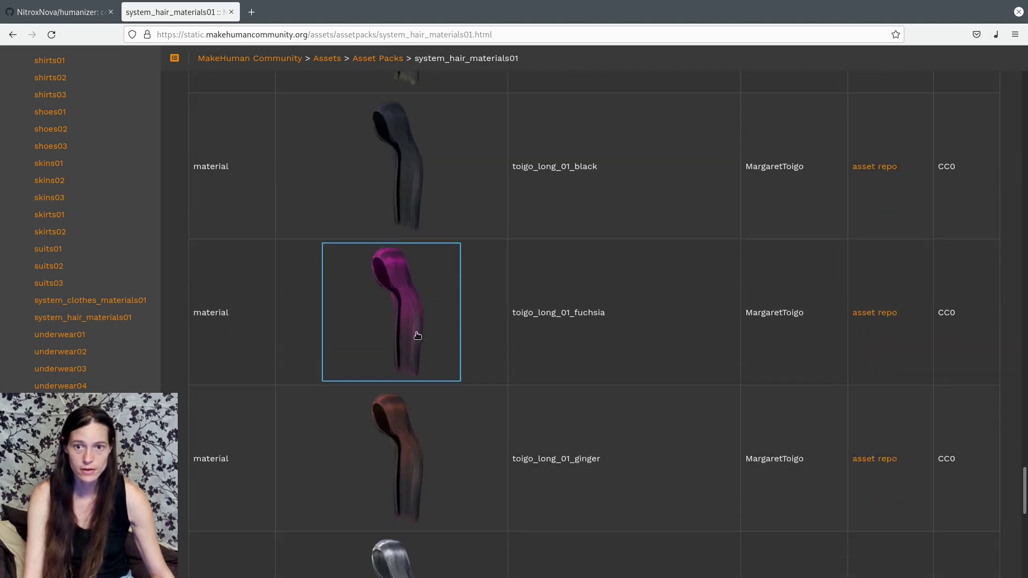
{"action": "scroll", "coordinate": [418, 336], "scroll_direction": "down", "scroll_amount": 10}
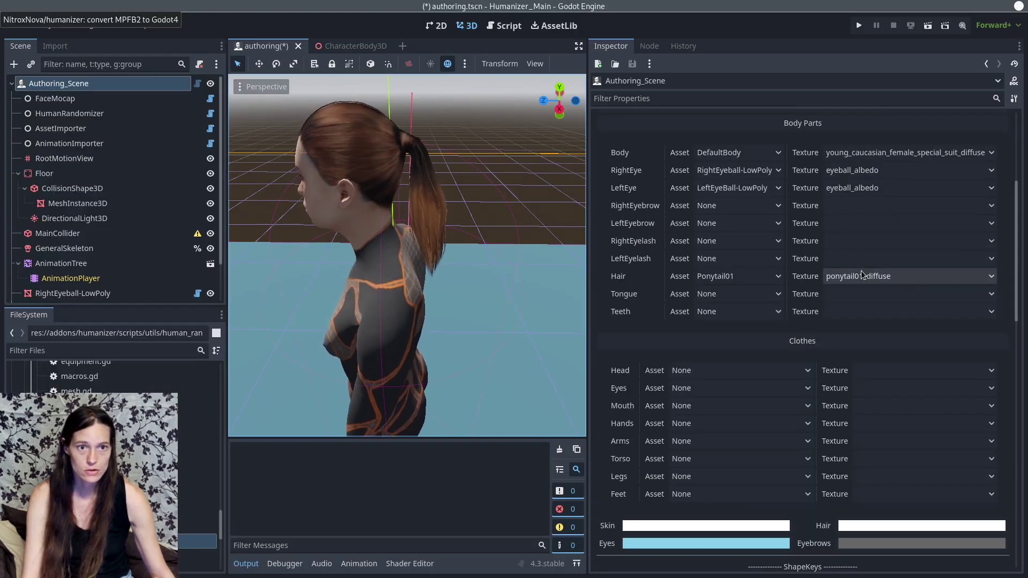
- Switch to Godot, set the Ponytail01 hair texture to ponytail01_platinum and recolor the hair red (ea3636)
{"action": "left_click", "coordinate": [862, 276]}
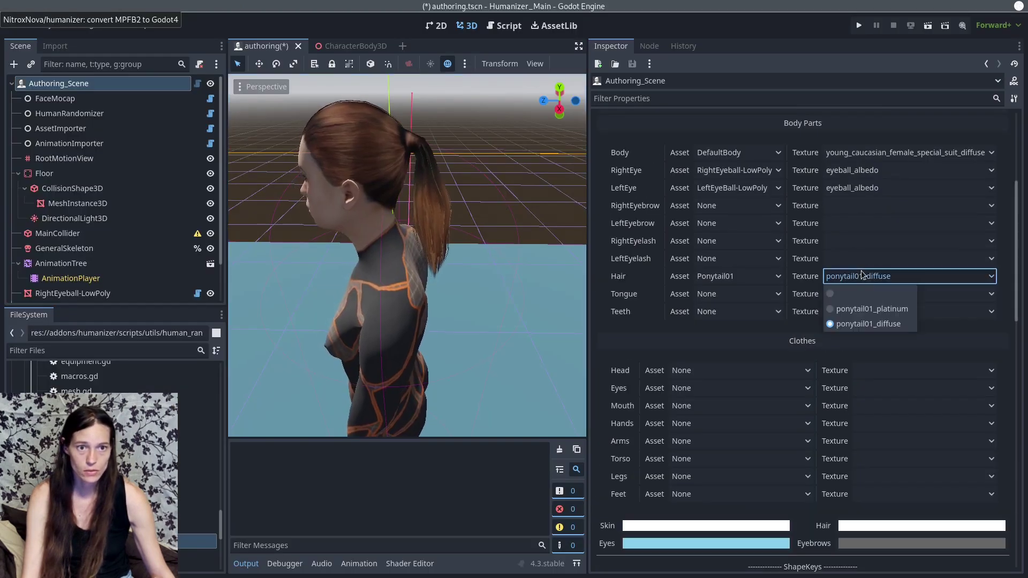
{"action": "left_click", "coordinate": [869, 309]}
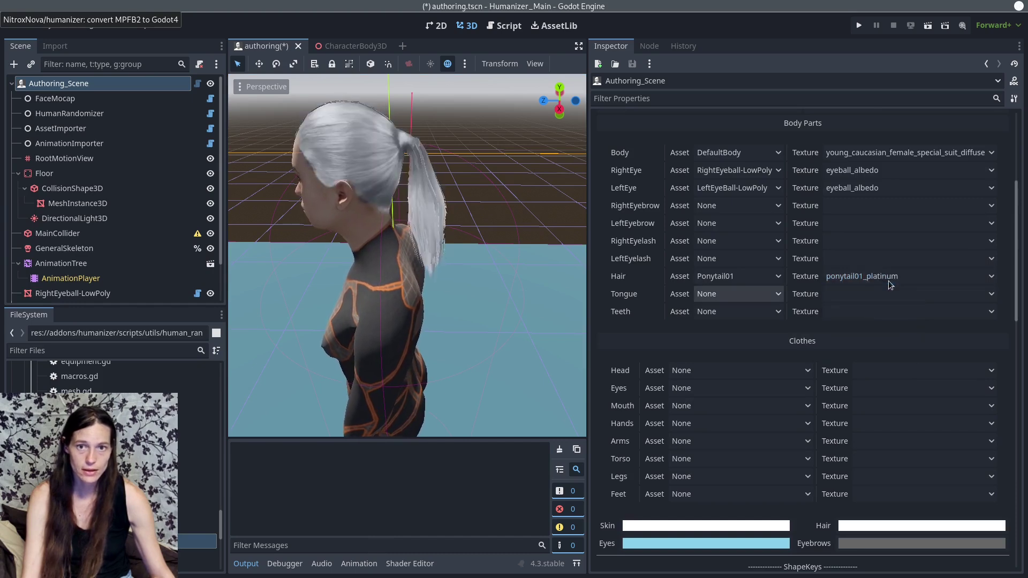
{"action": "left_click", "coordinate": [892, 527]}
{"action": "left_click", "coordinate": [937, 287]}
{"action": "left_click_drag", "start_coordinate": [943, 284], "coordinate": [949, 239]}
{"action": "left_click", "coordinate": [371, 162]}
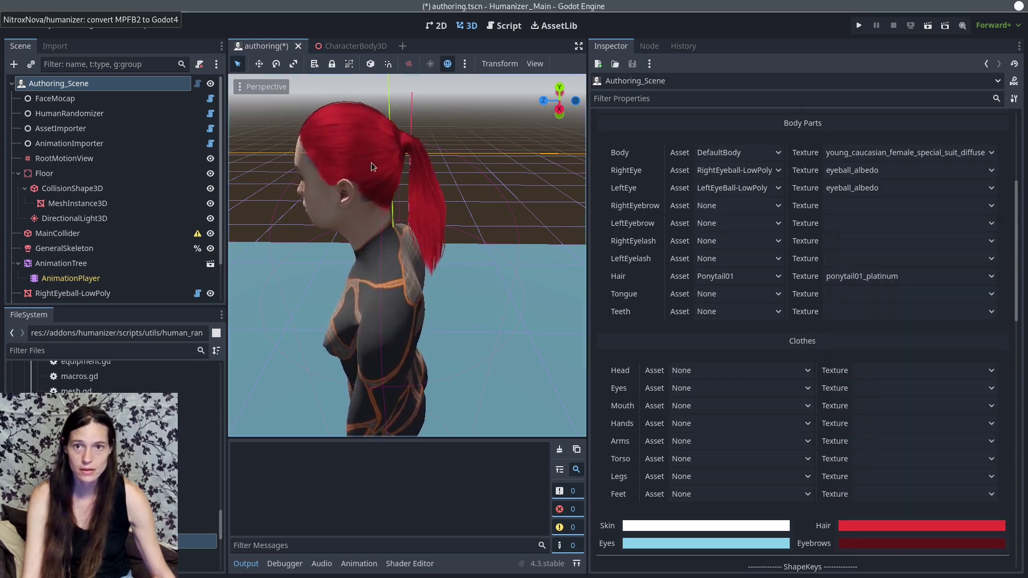
- View the ponytail from above and change the hair color to orange (ea7e36)
{"action": "middle_click_drag", "start_coordinate": [371, 162], "coordinate": [405, 175]}
{"action": "left_click", "coordinate": [905, 523]}
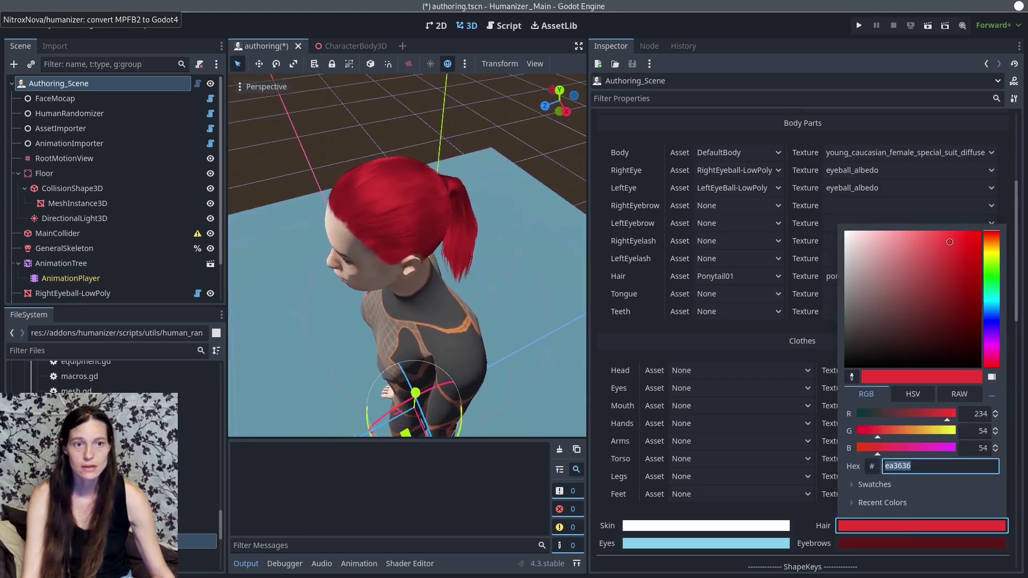
{"action": "left_click_drag", "start_coordinate": [989, 280], "coordinate": [992, 244]}
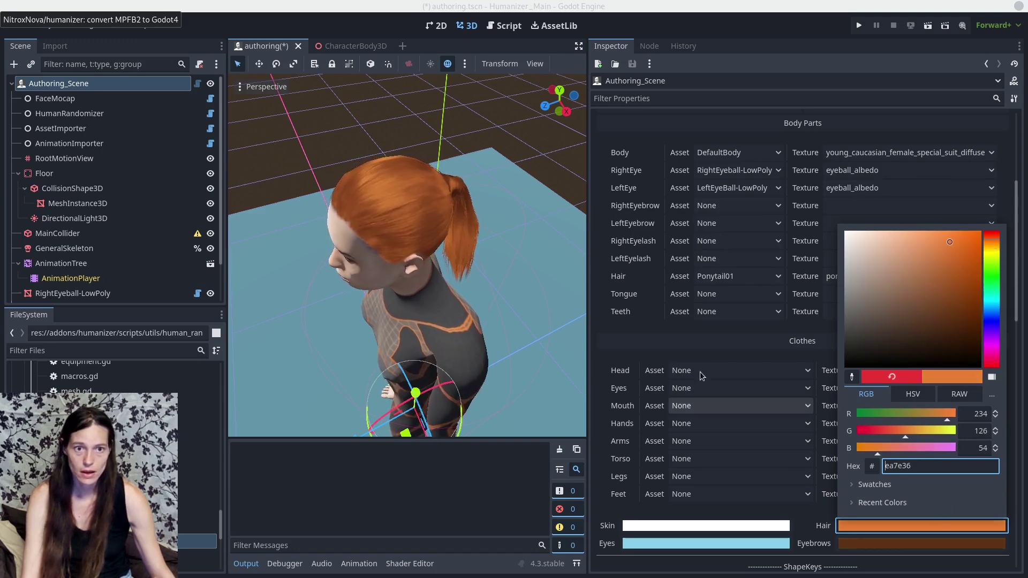
- Set the Hair asset to Braid01 with the braid01_diffuse_gray texture
{"action": "left_click", "coordinate": [738, 276]}
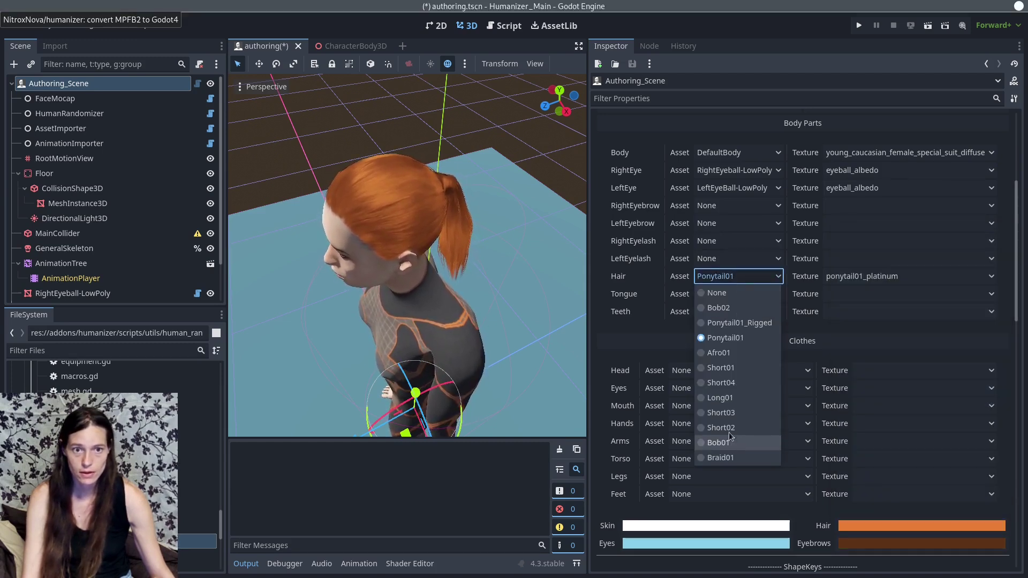
{"action": "left_click", "coordinate": [733, 456]}
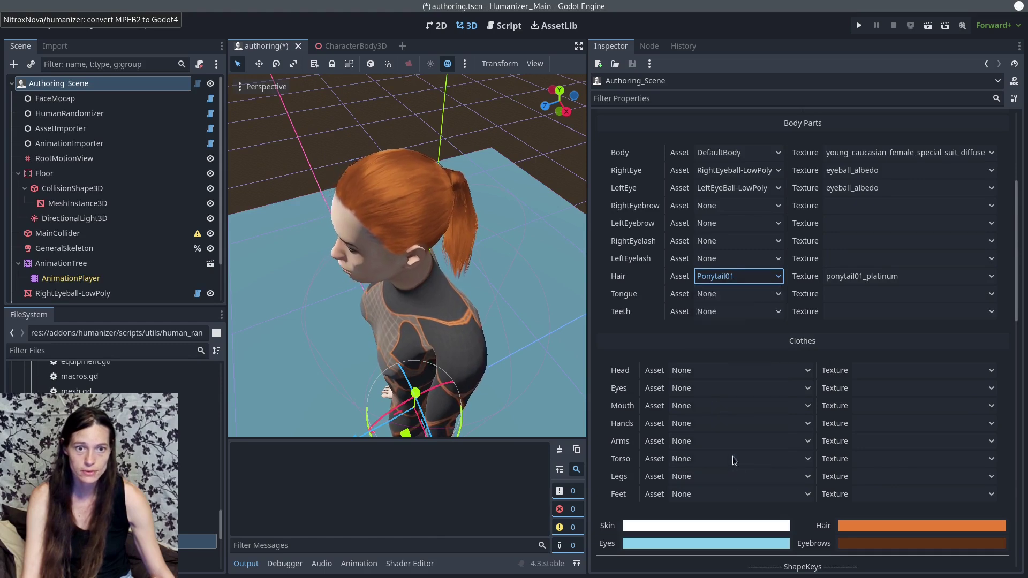
{"action": "middle_click_drag", "start_coordinate": [413, 291], "coordinate": [538, 261]}
{"action": "left_click", "coordinate": [873, 278]}
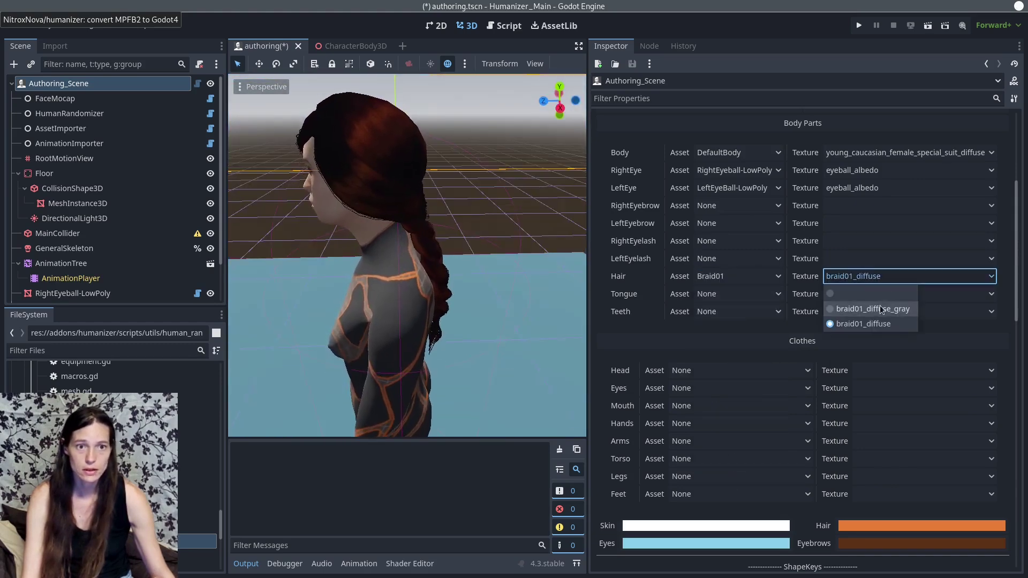
{"action": "left_click", "coordinate": [881, 309]}
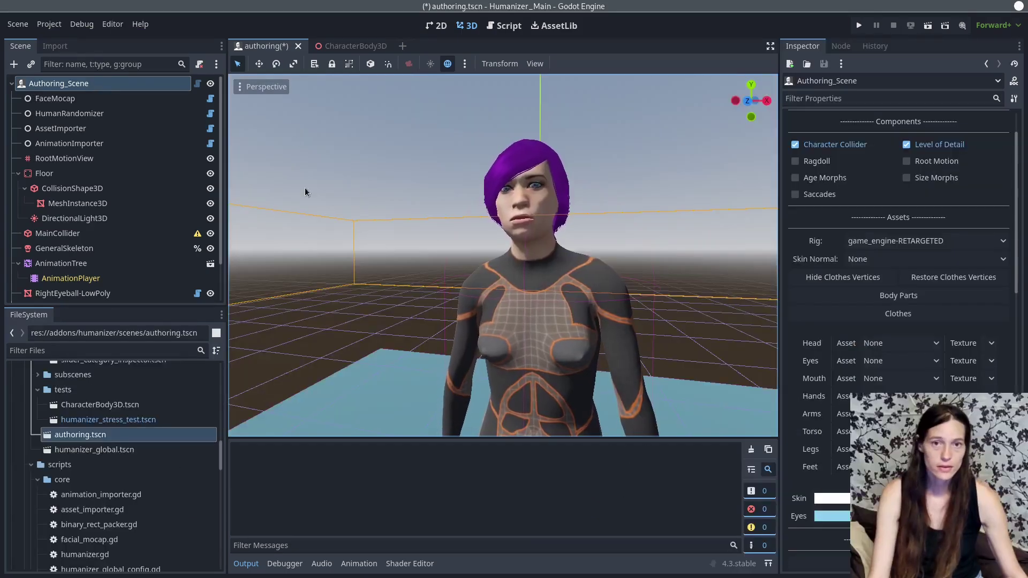
- Export the project with the Linux preset as Humanizer_Main.x86_64 with debug enabled, and close the export settings
{"action": "left_click", "coordinate": [59, 23]}
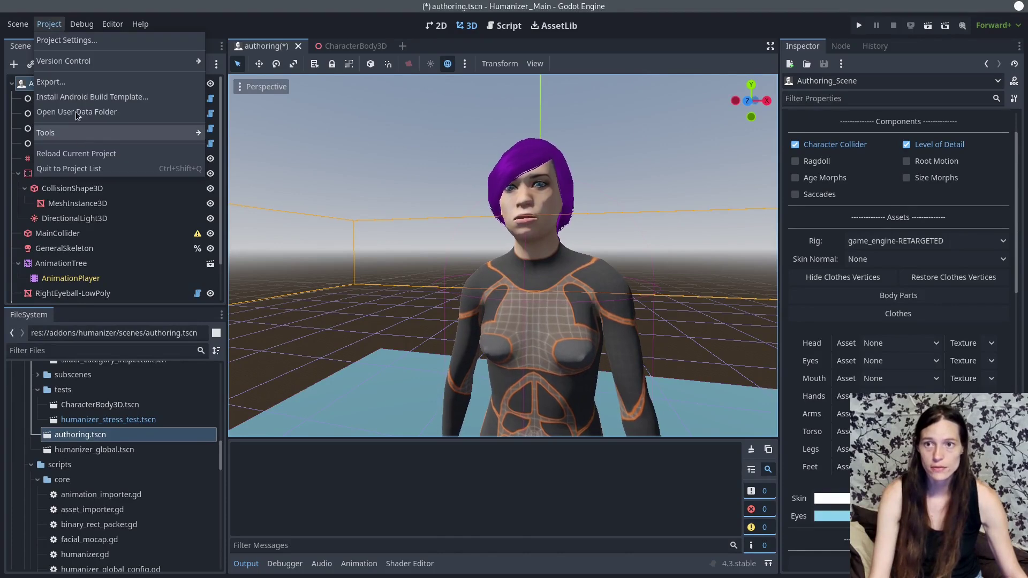
{"action": "left_click", "coordinate": [51, 82]}
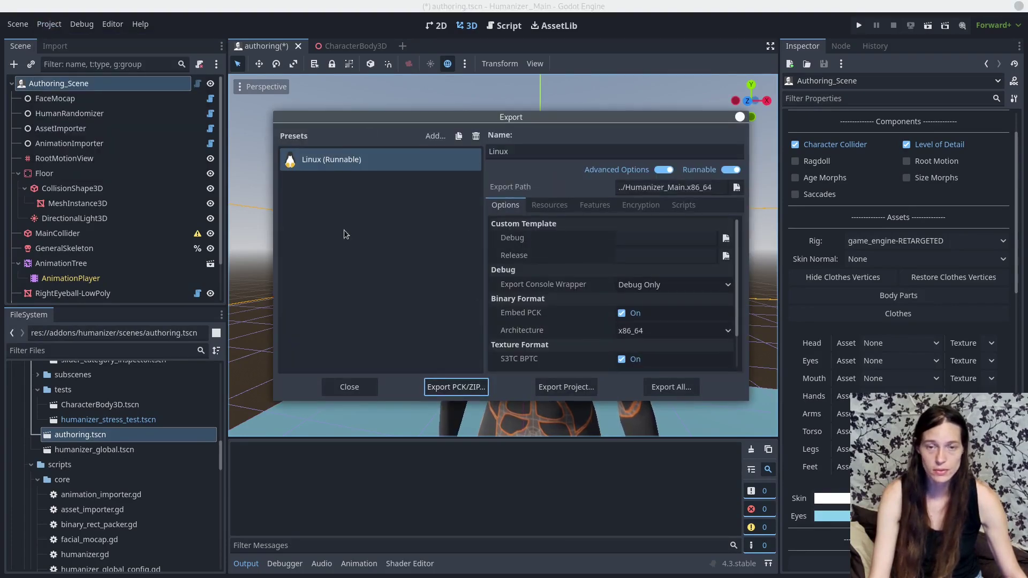
{"action": "left_click", "coordinate": [584, 386]}
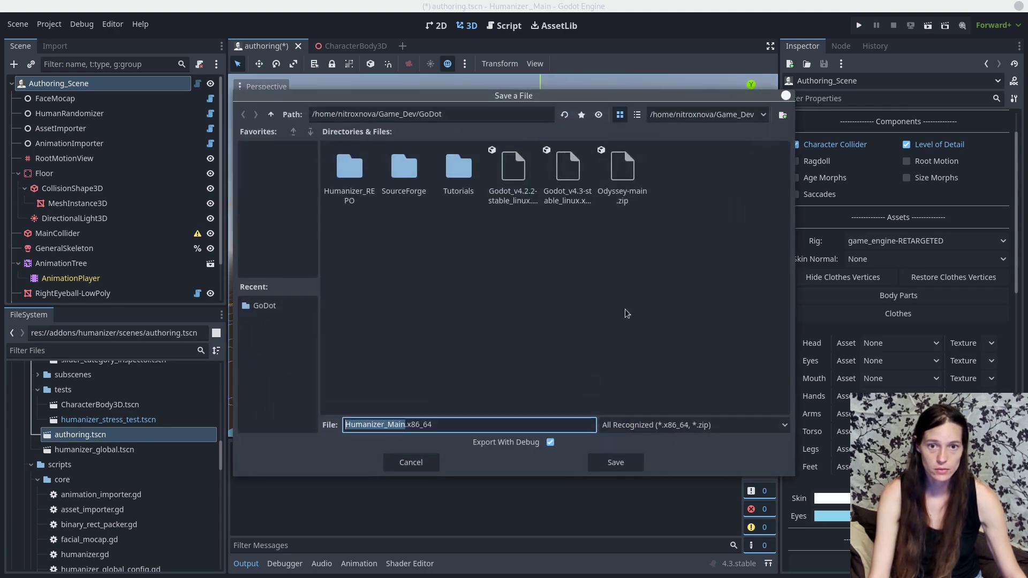
{"action": "left_click", "coordinate": [613, 461]}
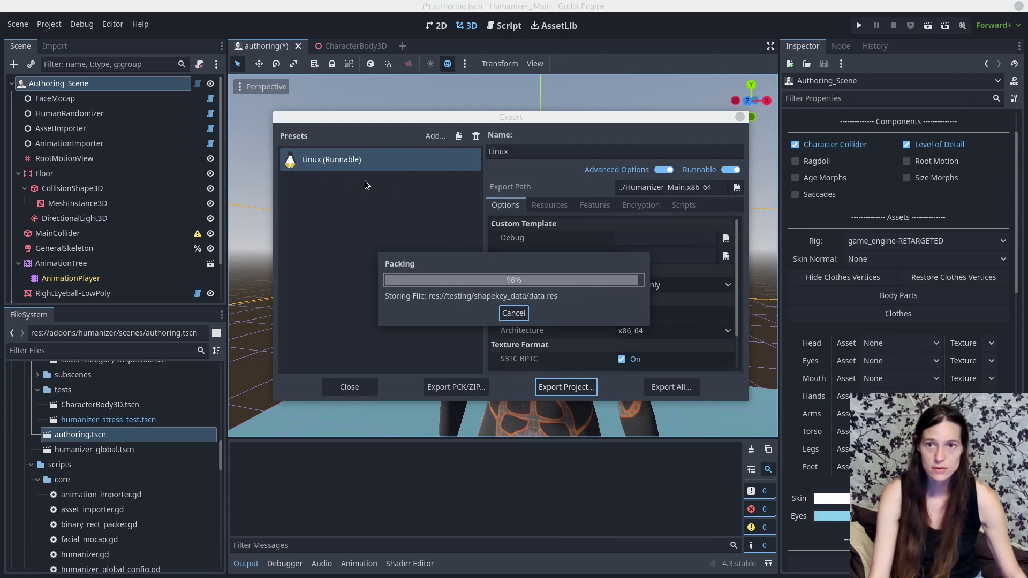
{"action": "mouse_move", "coordinate": [1, 1]}
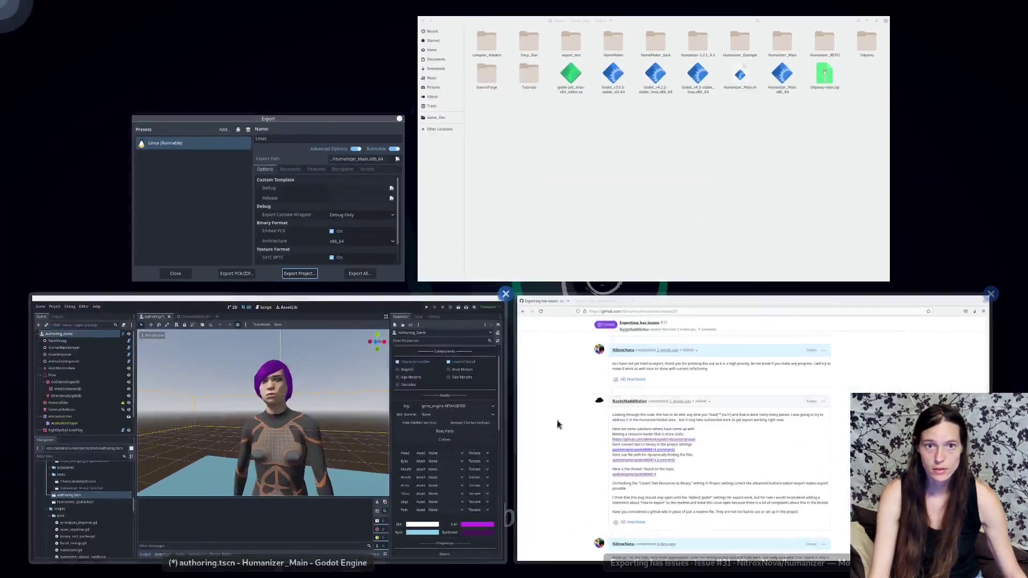
{"action": "left_click", "coordinate": [396, 417]}
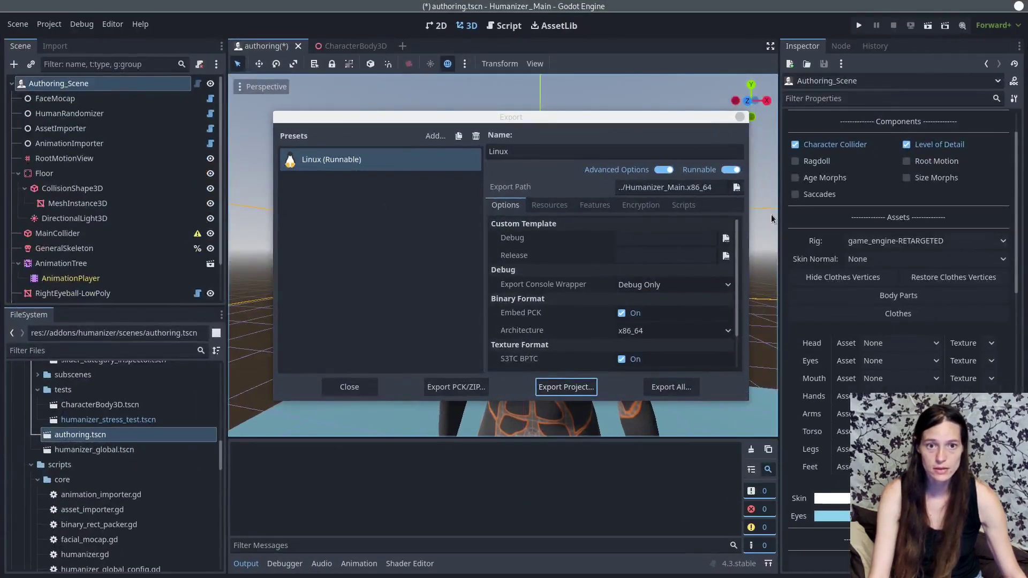
{"action": "left_click", "coordinate": [739, 118]}
- Locate the humanizer_stress_test.tscn, humanizer_global.tscn and authoring.tscn scenes among the addon's project files
{"action": "left_click", "coordinate": [153, 421]}
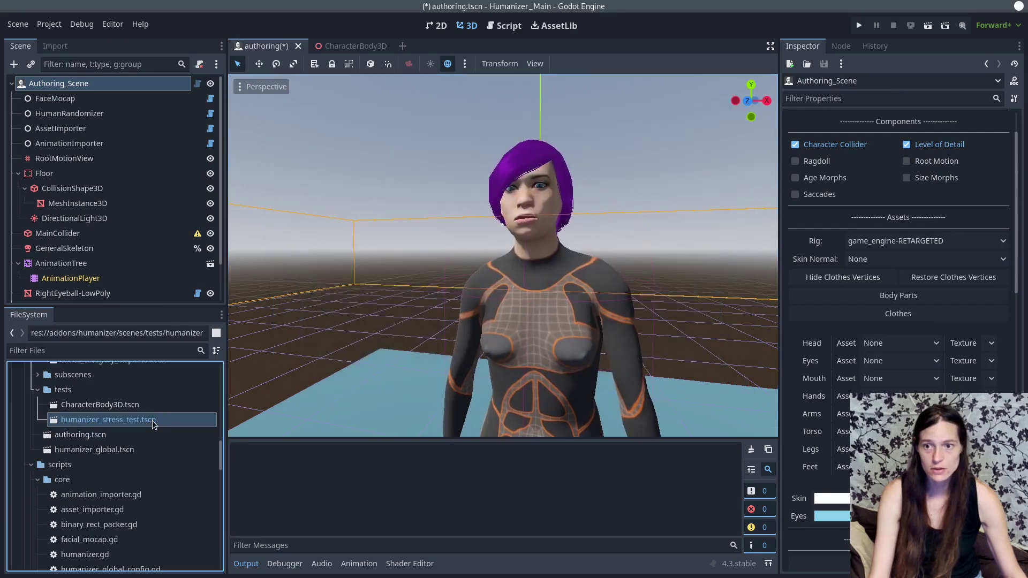
{"action": "scroll", "coordinate": [144, 420], "scroll_direction": "up", "scroll_amount": 3}
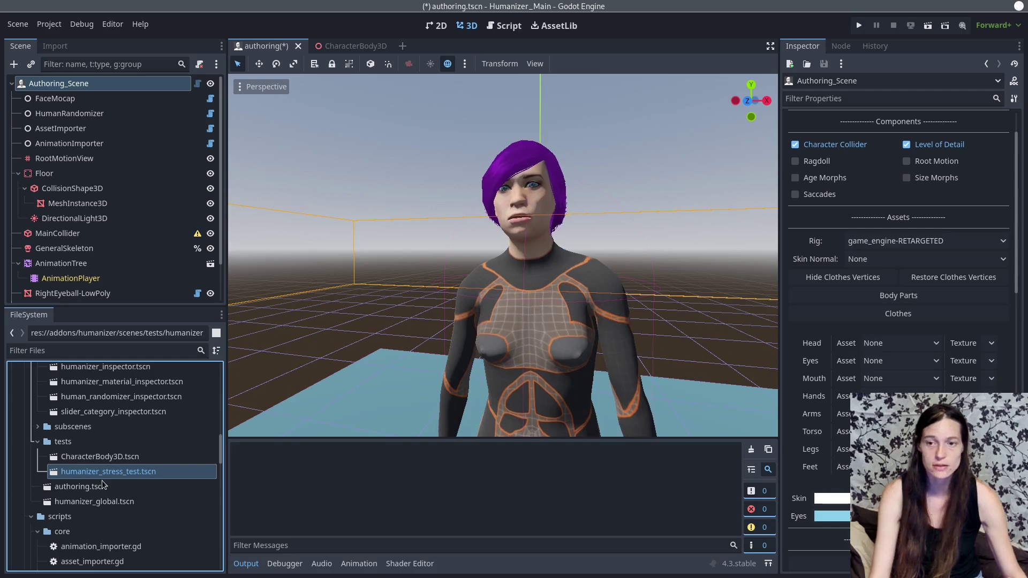
{"action": "scroll", "coordinate": [110, 471], "scroll_direction": "down", "scroll_amount": 2}
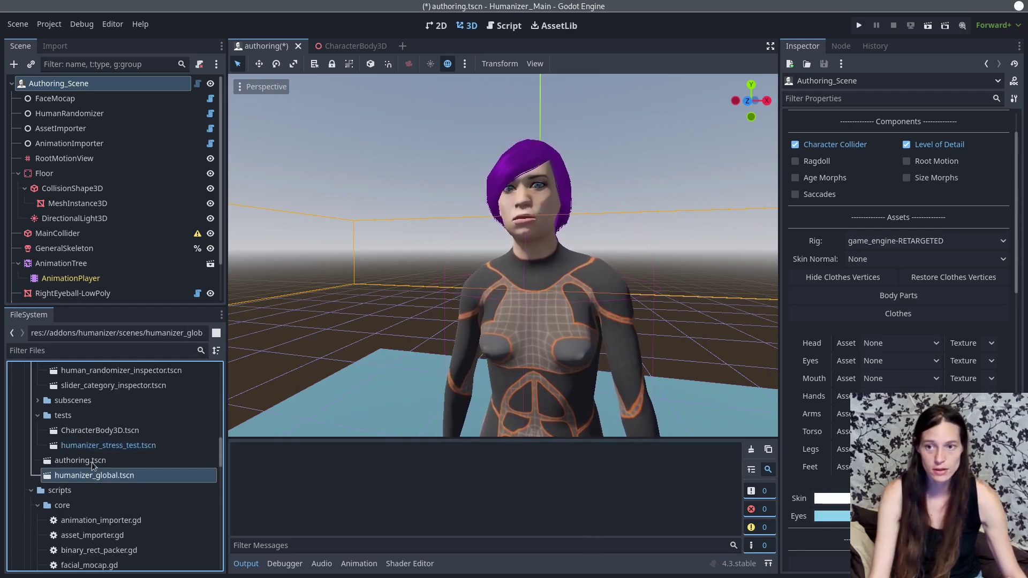
{"action": "left_click", "coordinate": [94, 461]}
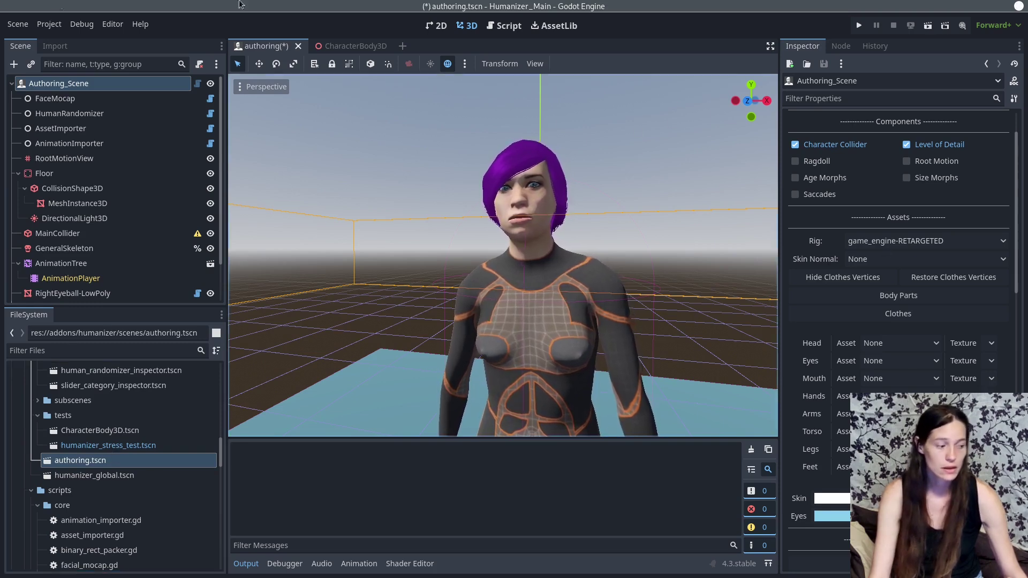
- Switch to the file manager and launch the exported Humanizer_Main.x86_64 from the GoDot folder
{"action": "key", "text": "super"}
{"action": "left_click", "coordinate": [417, 190]}
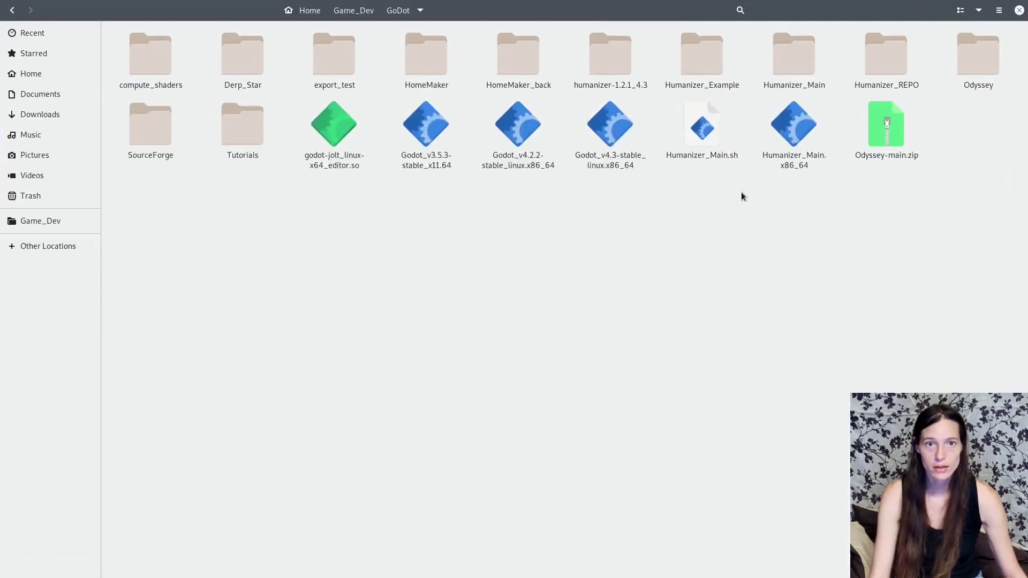
{"action": "double_click", "coordinate": [781, 131]}
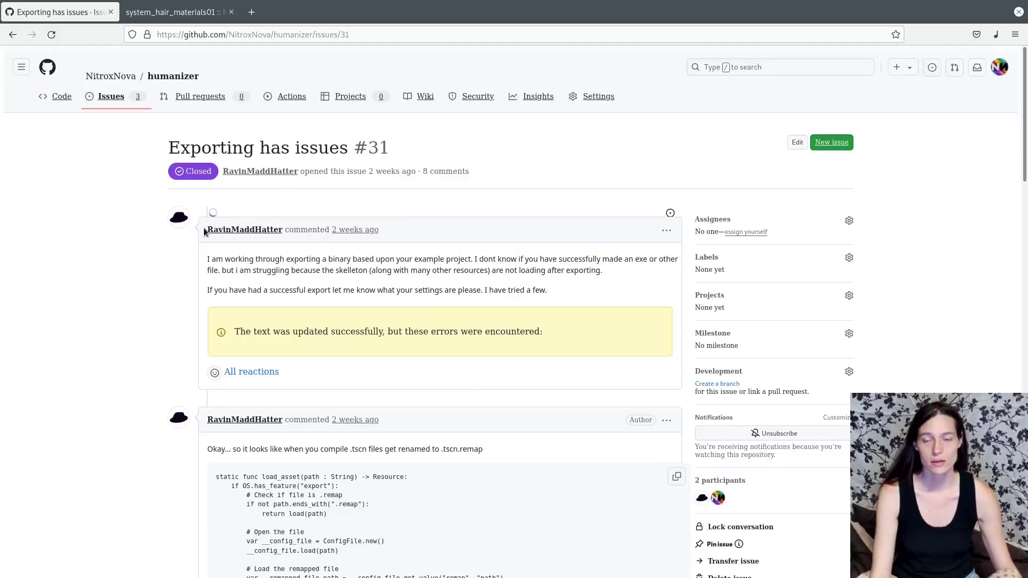
- Read the suggested export solutions in the comments of the "Exporting has issues" #31 issue on GitHub in the web browser
{"action": "mouse_move", "coordinate": [218, 230]}
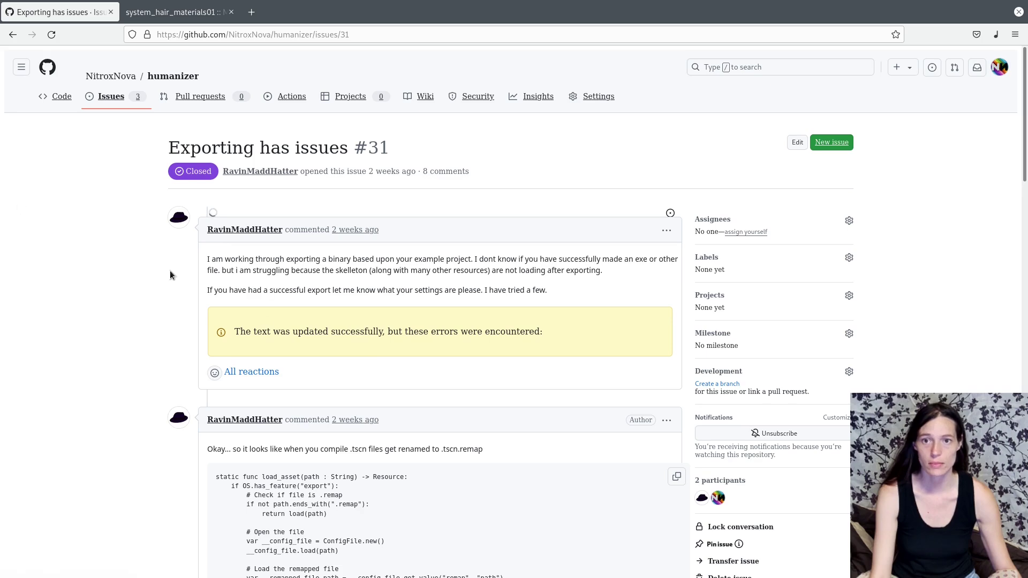
{"action": "scroll", "coordinate": [350, 234], "scroll_direction": "down", "scroll_amount": 3}
{"action": "scroll", "coordinate": [358, 280], "scroll_direction": "down", "scroll_amount": 2}
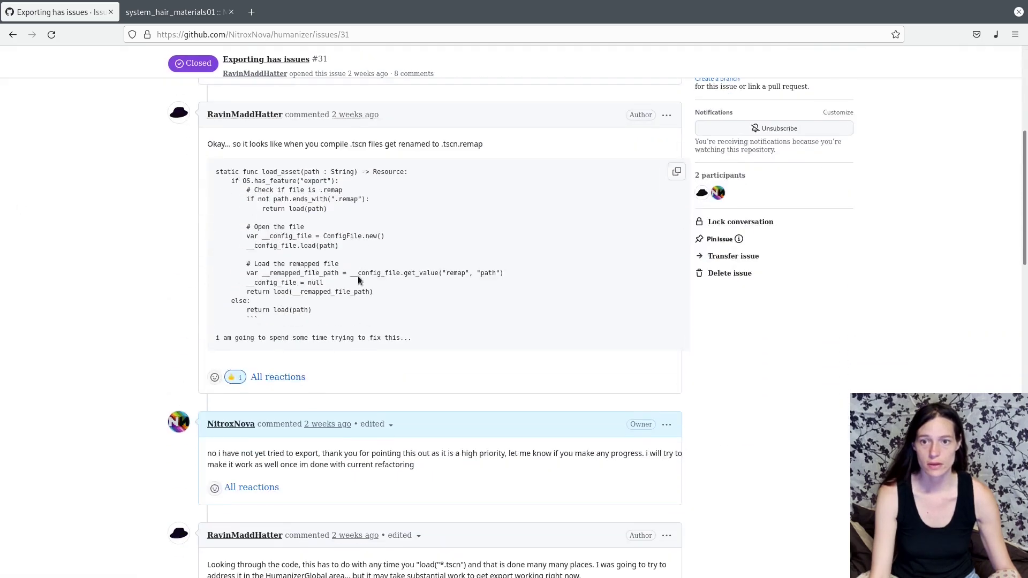
{"action": "scroll", "coordinate": [211, 404], "scroll_direction": "down", "scroll_amount": 5}
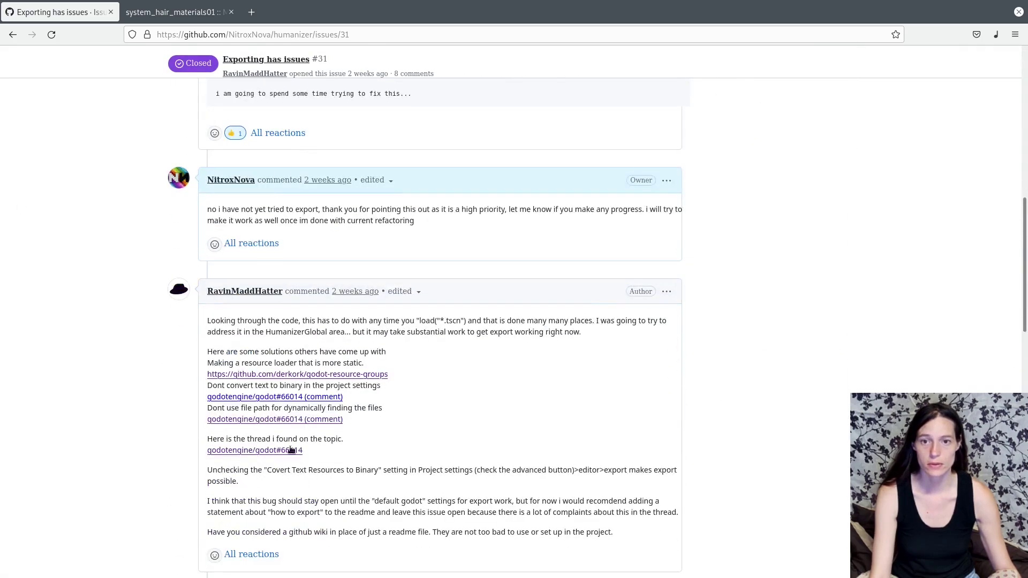
{"action": "left_click_drag", "start_coordinate": [155, 298], "coordinate": [353, 407]}
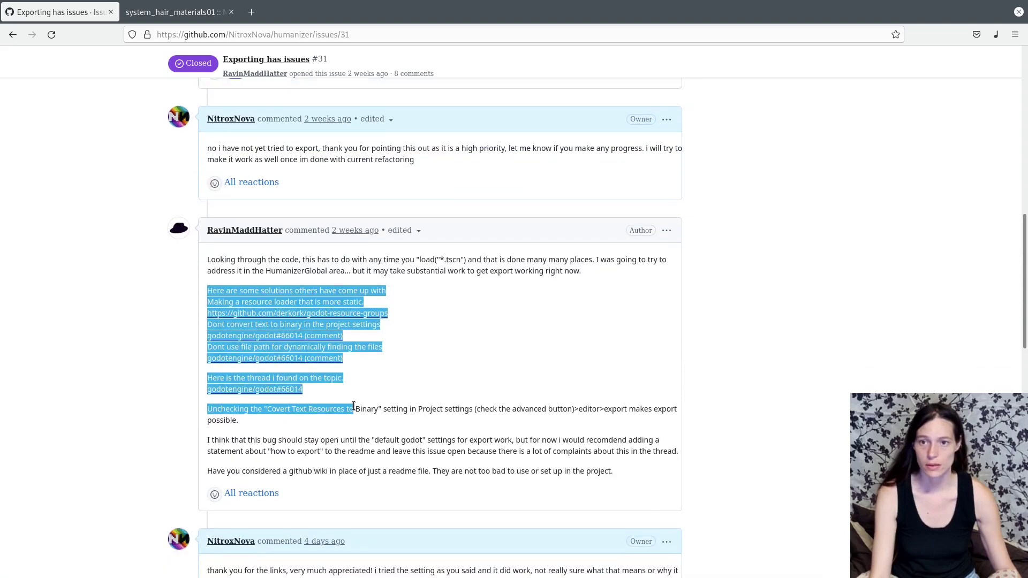
{"action": "left_click", "coordinate": [416, 381]}
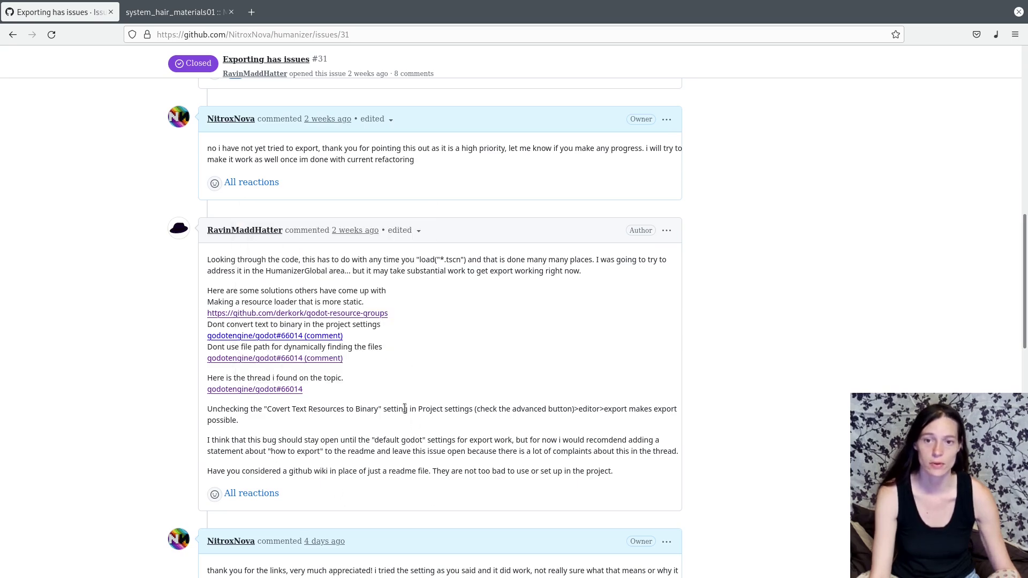
{"action": "scroll", "coordinate": [396, 439], "scroll_direction": "down", "scroll_amount": 6}
{"action": "scroll", "coordinate": [257, 354], "scroll_direction": "up", "scroll_amount": 1}
{"action": "mouse_move", "coordinate": [248, 348]}
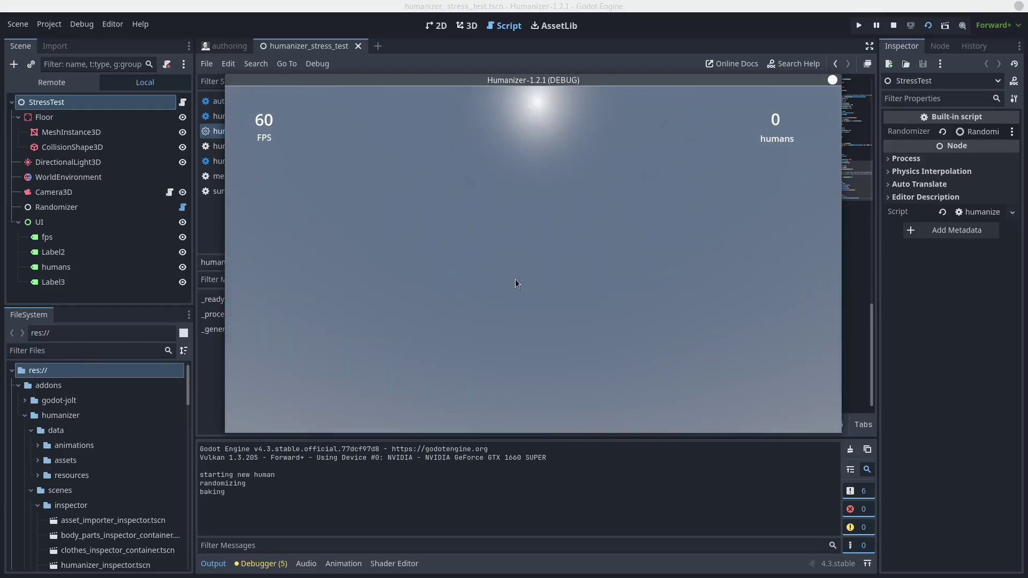
- Look around the running humanizer_stress_test scene in Godot and check the _generate_human code and the output log
{"action": "left_click_drag", "start_coordinate": [527, 278], "coordinate": [524, 435]}
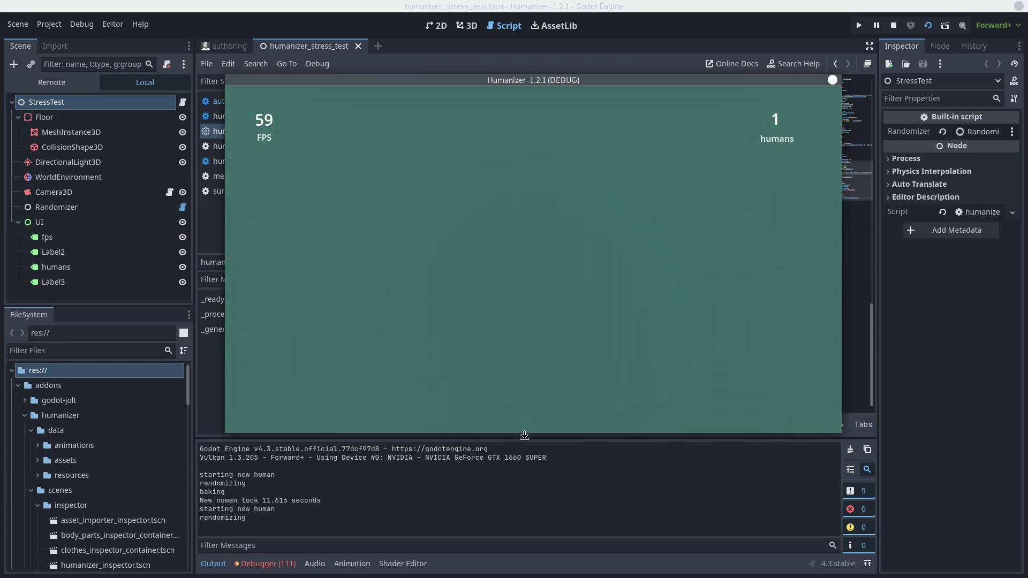
{"action": "left_click", "coordinate": [523, 465]}
{"action": "left_click", "coordinate": [568, 354]}
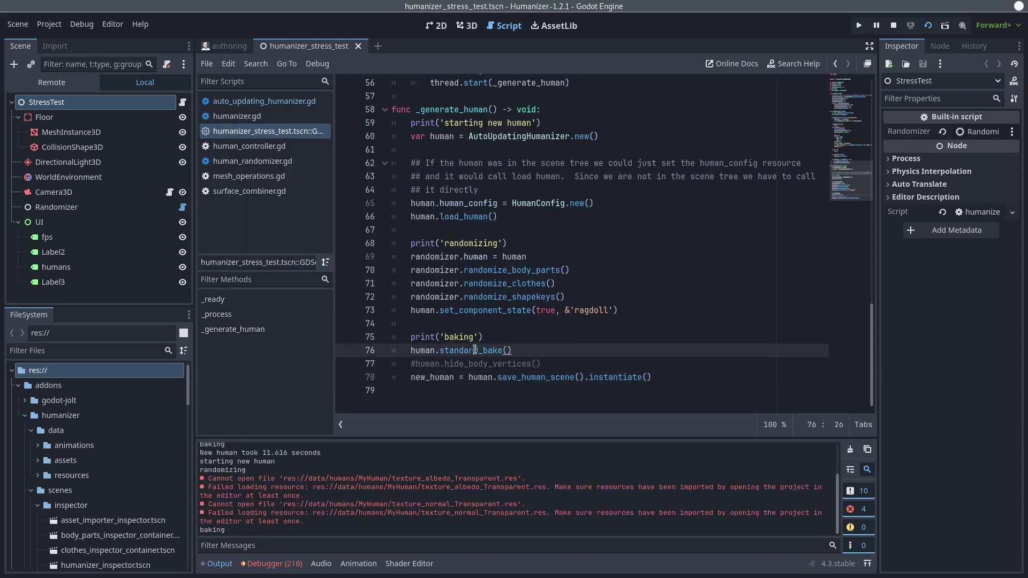
{"action": "key", "text": "alt+Tab"}
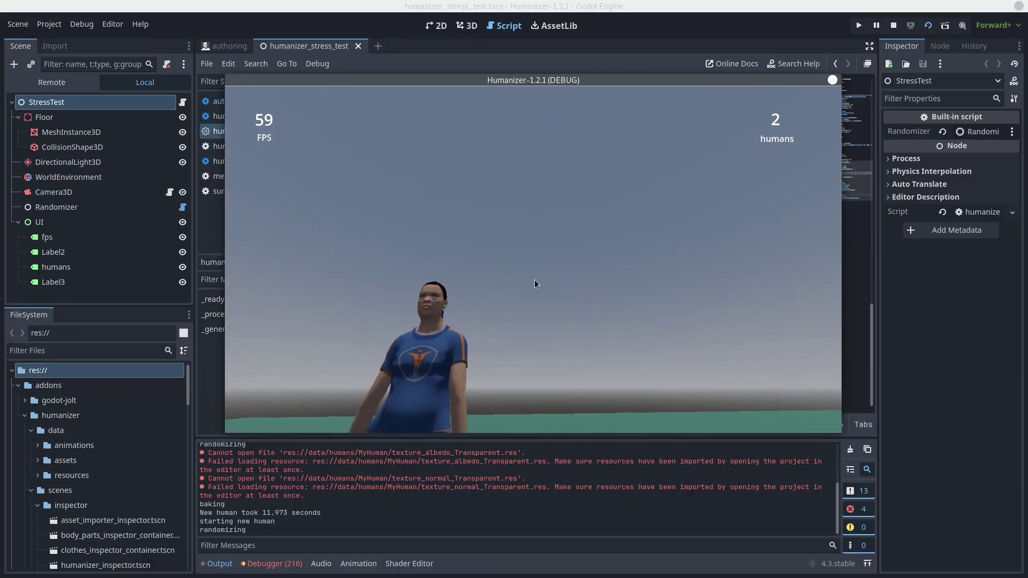
{"action": "left_click_drag", "start_coordinate": [513, 291], "coordinate": [522, 492]}
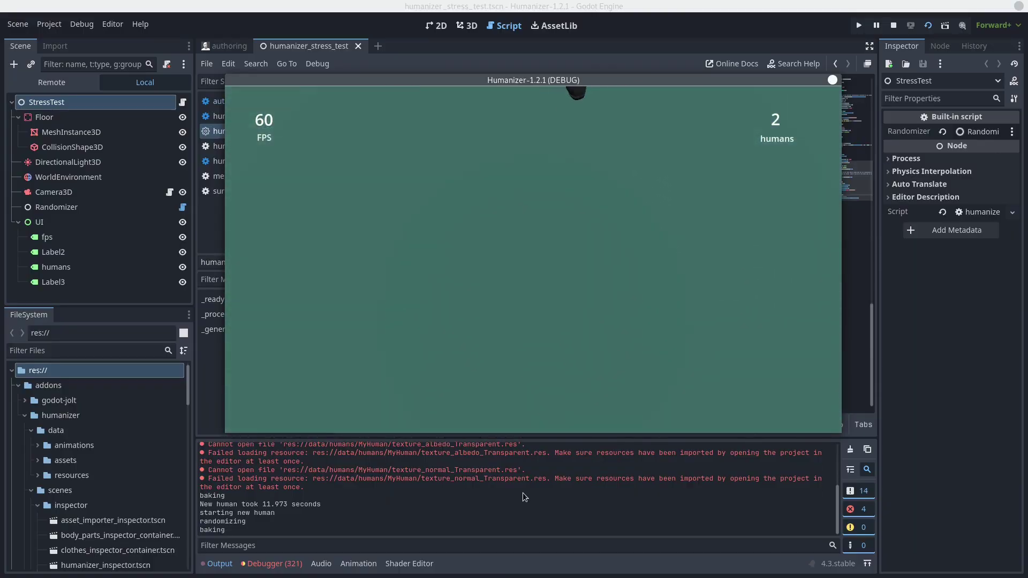
{"action": "left_click", "coordinate": [522, 493]}
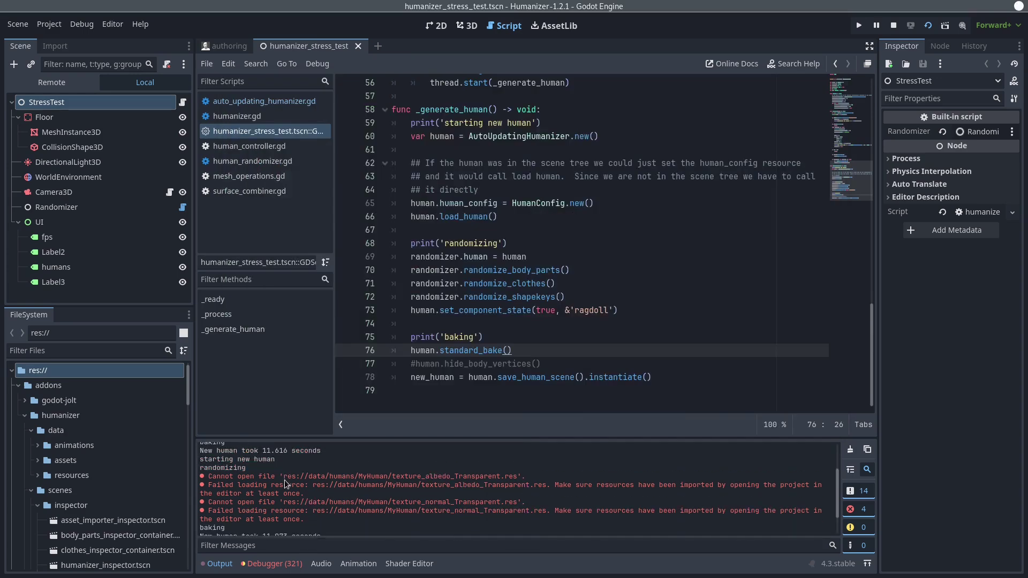
- Check the human-generation times in the output log and the running scene window, and stop the stress test
{"action": "key", "text": "super"}
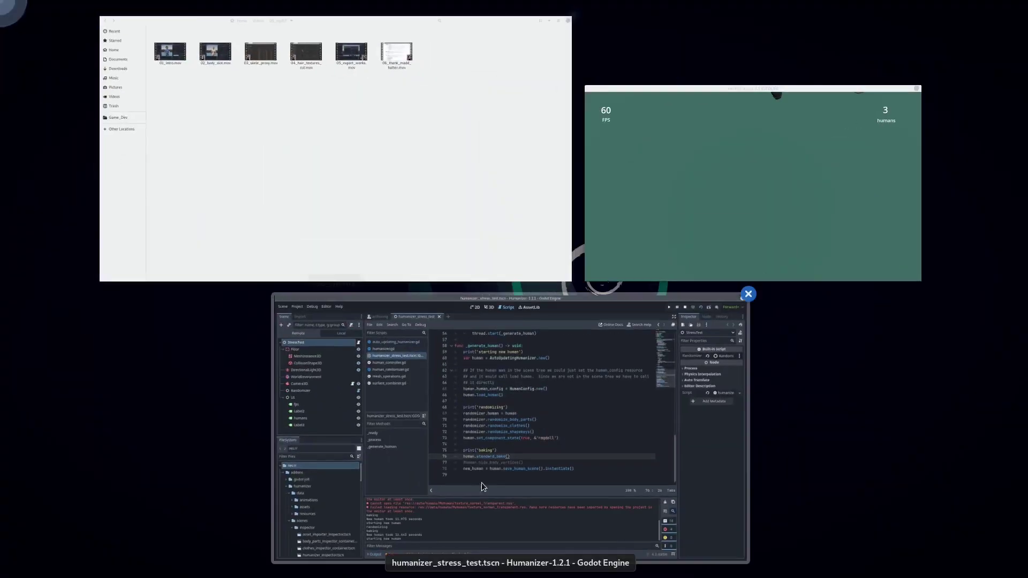
{"action": "left_click", "coordinate": [481, 483]}
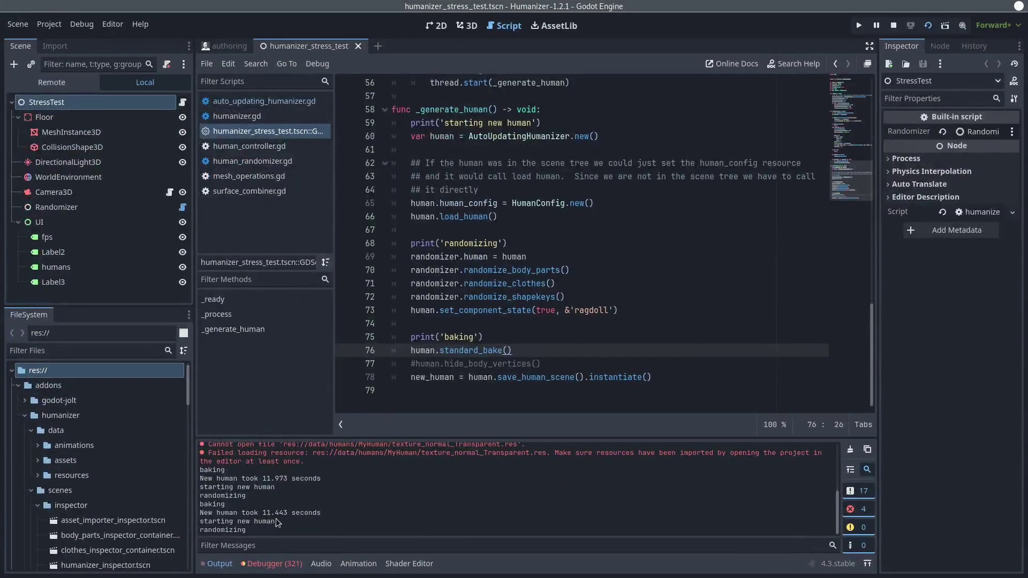
{"action": "mouse_move", "coordinate": [10, 4]}
{"action": "left_click", "coordinate": [692, 265]}
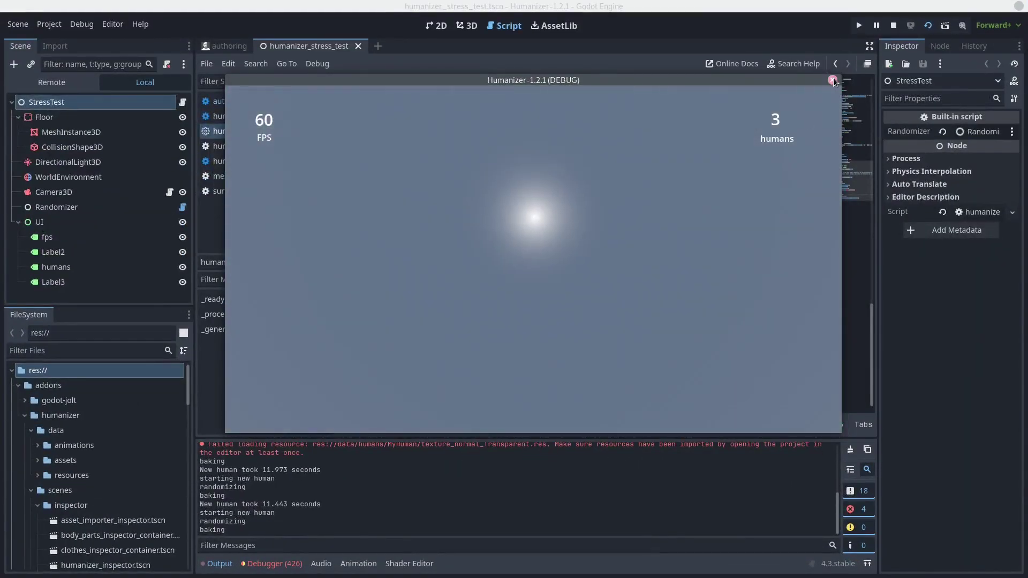
{"action": "left_click", "coordinate": [893, 25]}
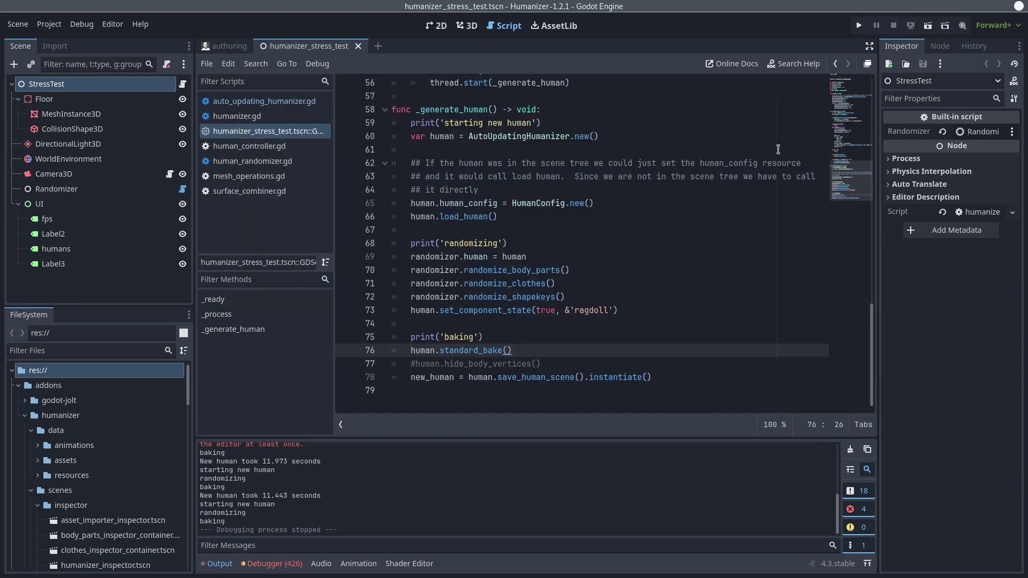
- Comment out the print('baking') and human.standard_bake() lines, enable human.hide_body_vertices(), clear the output log and run the stress test scene
{"action": "left_click", "coordinate": [479, 351]}
{"action": "left_click_drag", "start_coordinate": [466, 344], "coordinate": [466, 338]}
{"action": "left_click", "coordinate": [475, 365]}
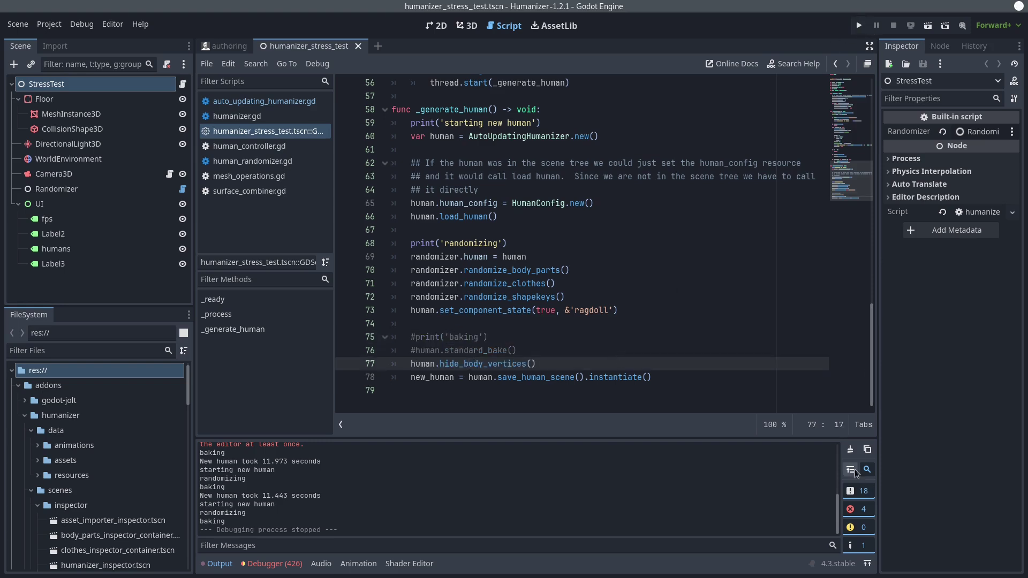
{"action": "left_click", "coordinate": [851, 449]}
{"action": "key", "text": "F6"}
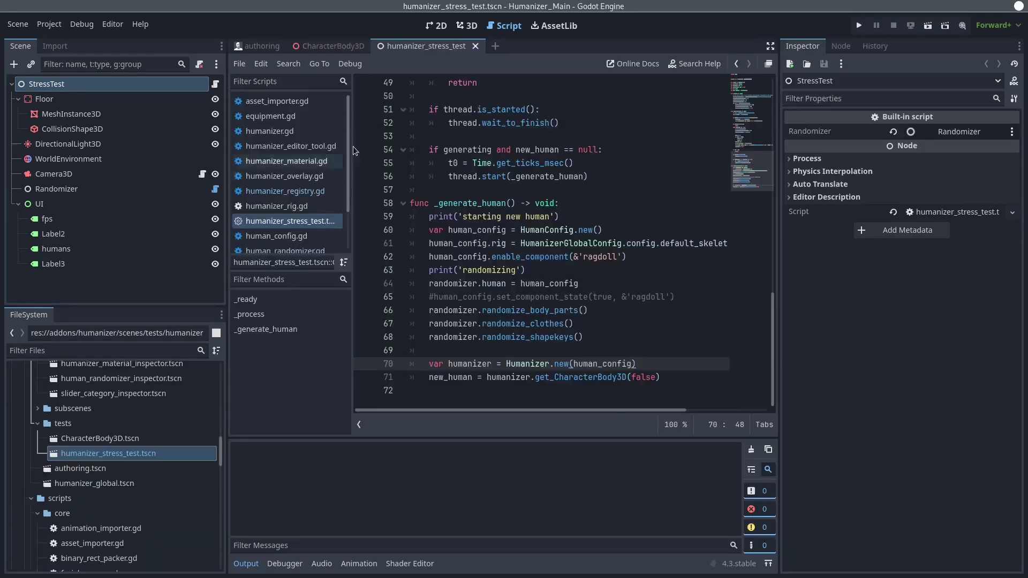
- In the Humanizer_Main project's _generate_human function, set the get_CharacterBody3D argument to true and run the stress test
{"action": "double_click", "coordinate": [643, 381]}
{"action": "type", "text": "tru"}
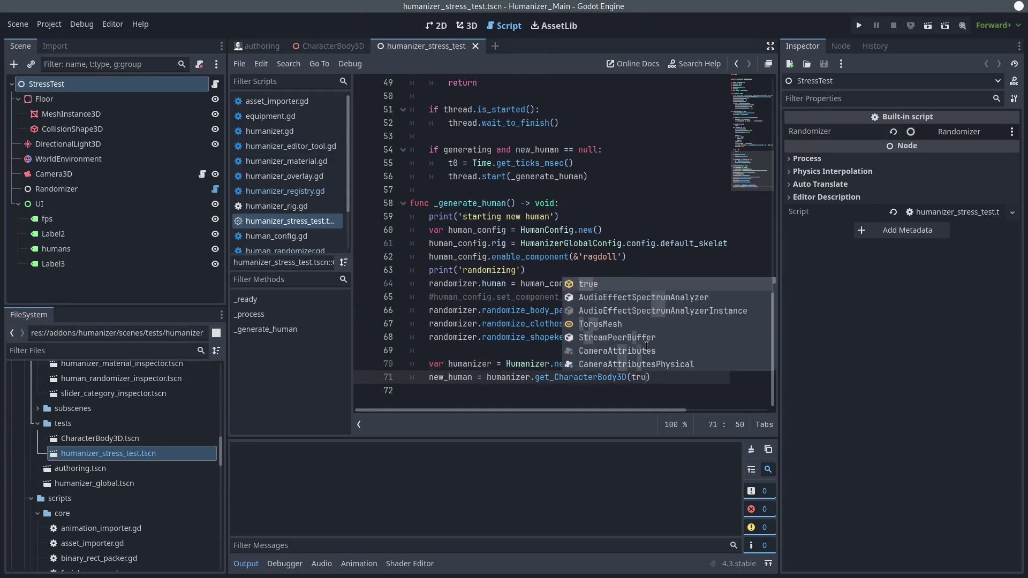
{"action": "type", "text": "e"}
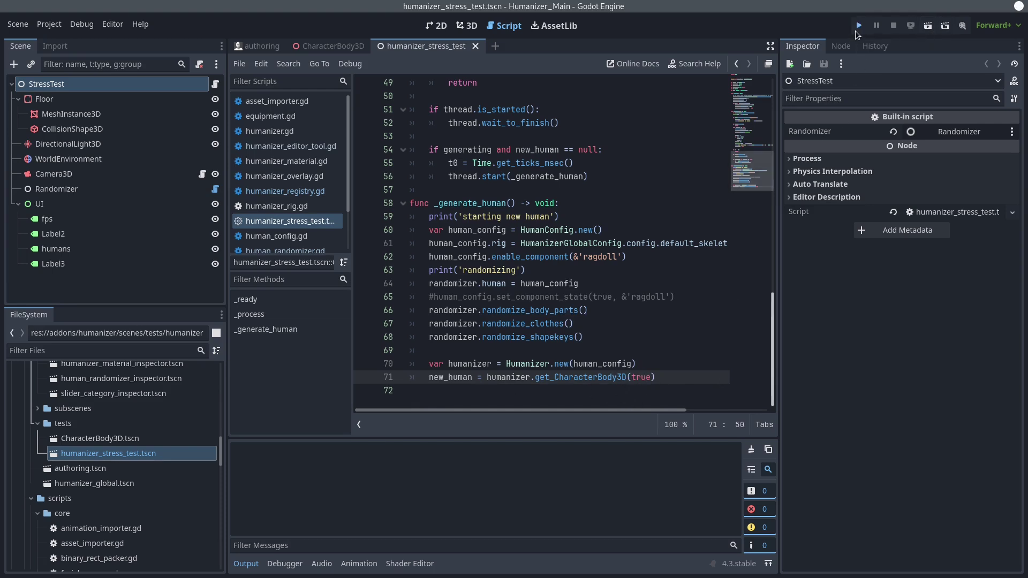
{"action": "key", "text": "F5"}
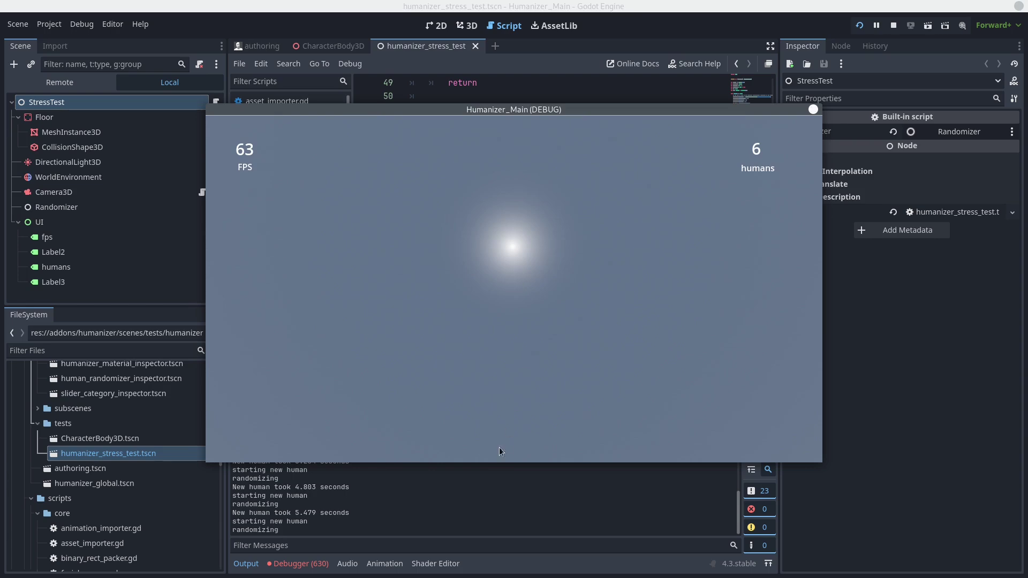
- Stop the stress test and review the generation time logged for each baked human
{"action": "key", "text": "F8"}
{"action": "scroll", "coordinate": [377, 498], "scroll_direction": "up", "scroll_amount": 5}
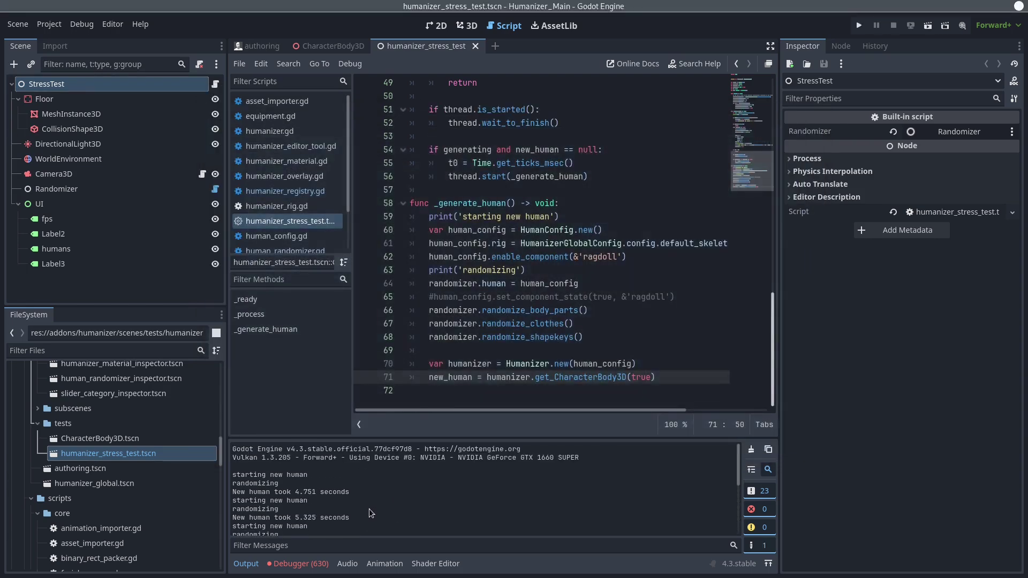
{"action": "scroll", "coordinate": [368, 509], "scroll_direction": "down", "scroll_amount": 5}
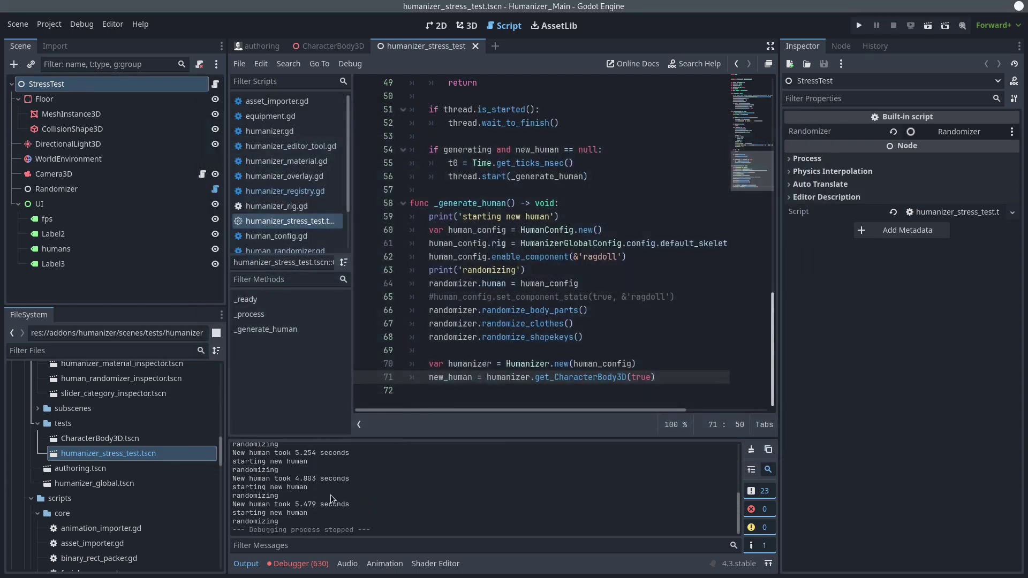
{"action": "scroll", "coordinate": [330, 498], "scroll_direction": "up", "scroll_amount": 1}
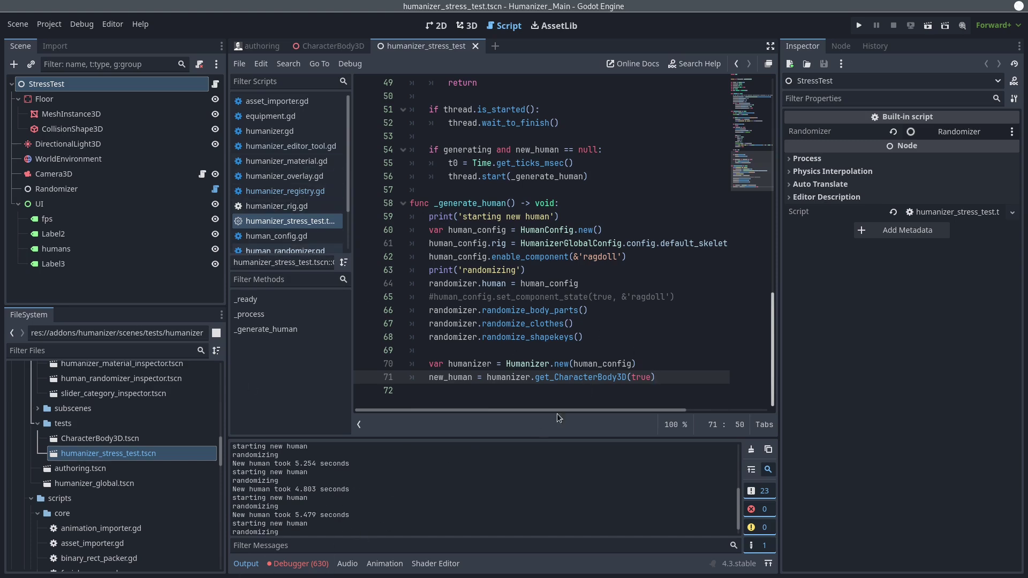
- Set the get_CharacterBody3D argument in _generate_human to false and run the stress test without baking
{"action": "double_click", "coordinate": [640, 378]}
{"action": "key", "text": "End"}
{"action": "key", "text": "BackSpace"}
{"action": "type", "text": "false"}
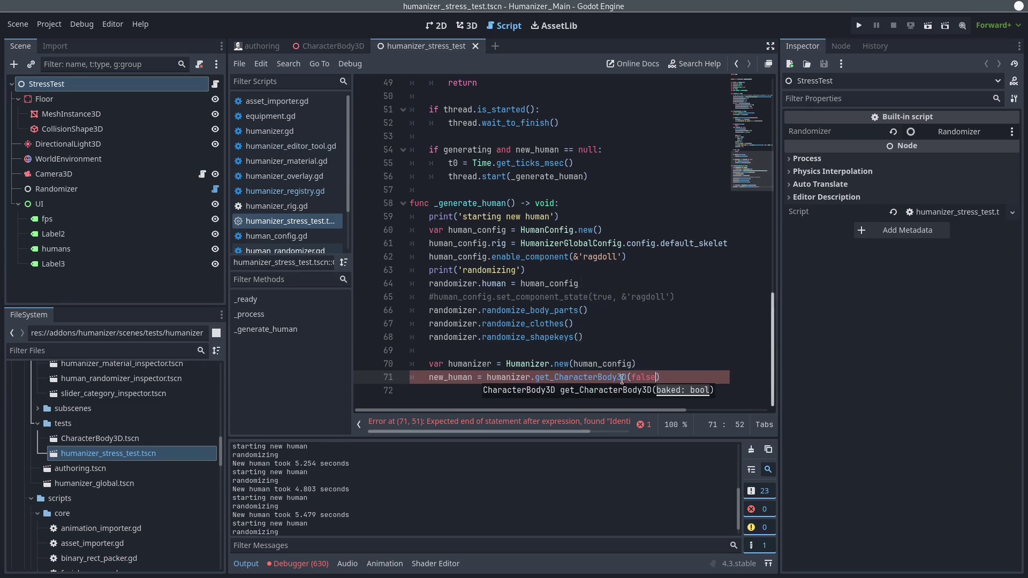
{"action": "left_click", "coordinate": [705, 370]}
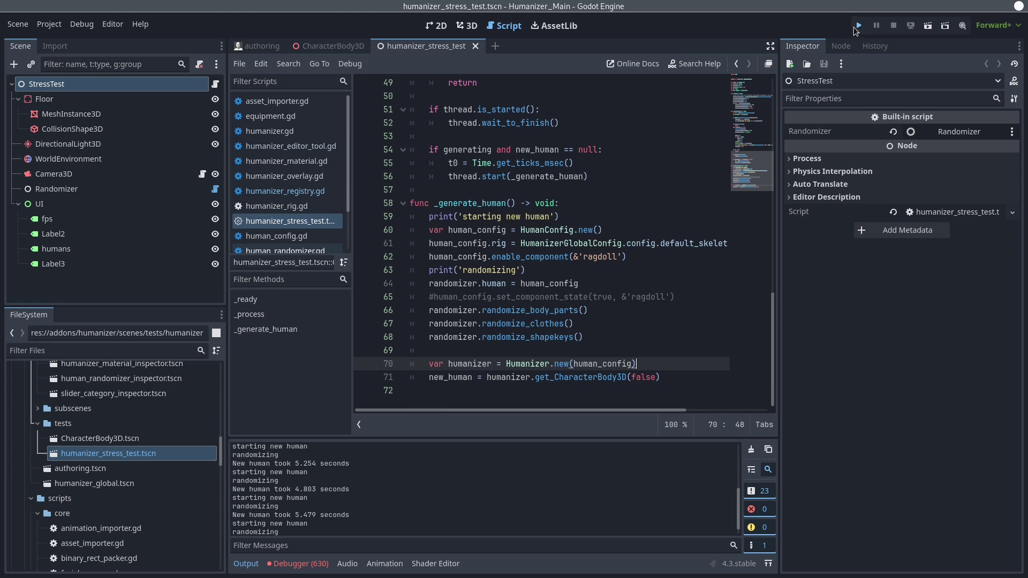
{"action": "key", "text": "F5"}
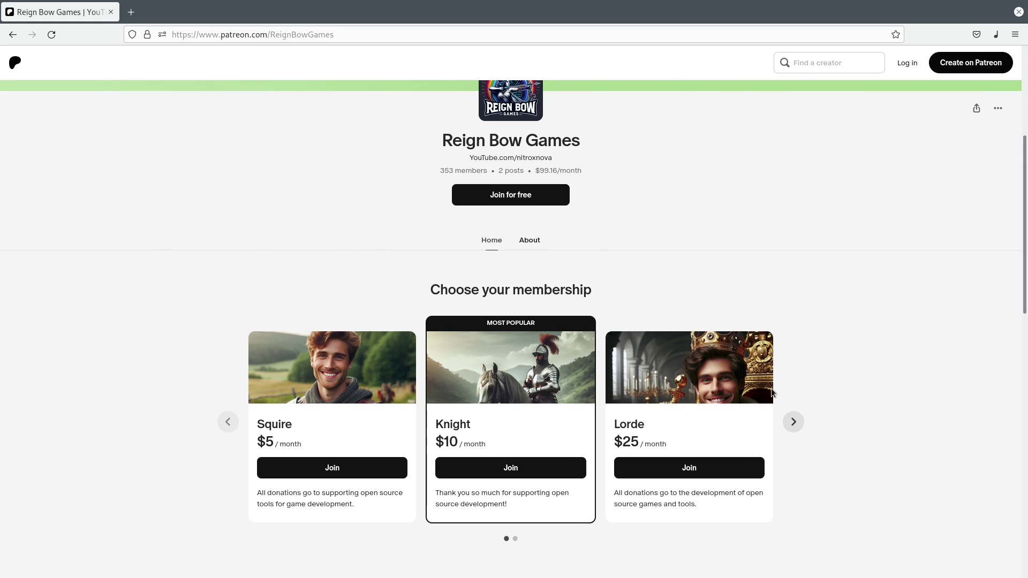
- Look over the membership tiers on the Reign Bow Games Patreon page in the web browser
{"action": "scroll", "coordinate": [336, 207], "scroll_direction": "up", "scroll_amount": 2}
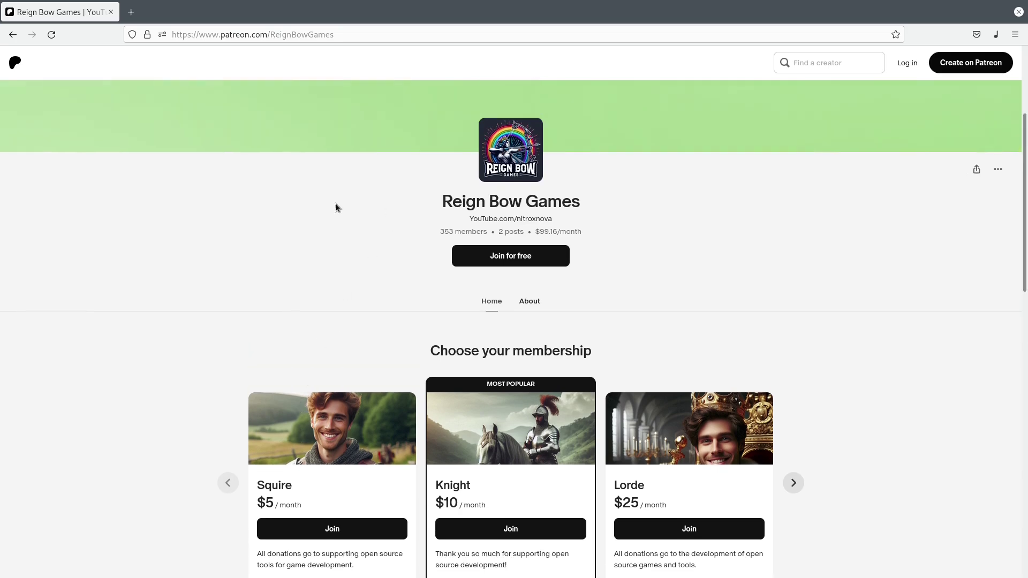
{"action": "scroll", "coordinate": [335, 207], "scroll_direction": "down", "scroll_amount": 2}
{"action": "scroll", "coordinate": [572, 131], "scroll_direction": "up", "scroll_amount": 2}
{"action": "scroll", "coordinate": [517, 385], "scroll_direction": "down", "scroll_amount": 2}
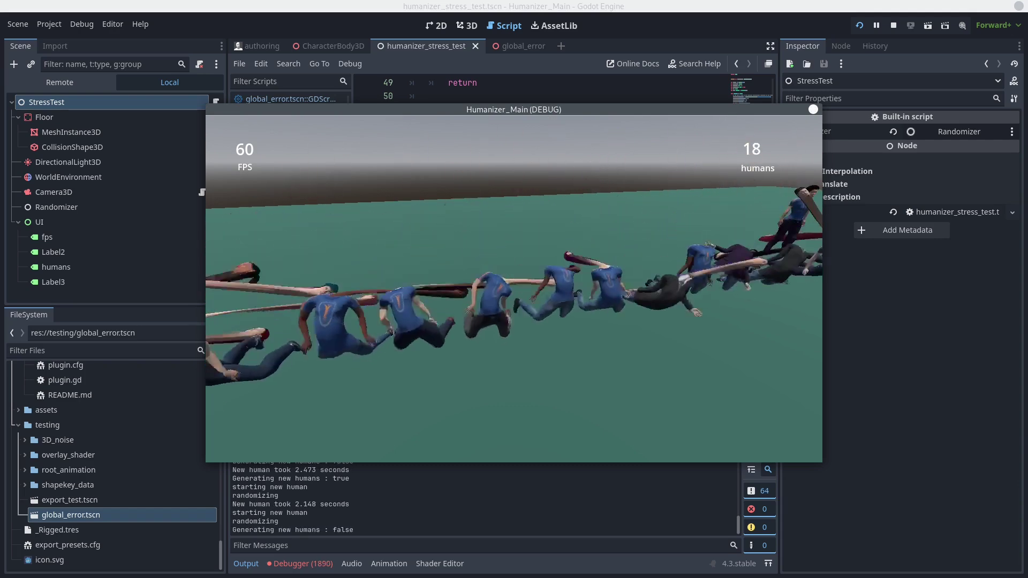
- Stop the stress test, open the first debugger error's source line in physical_skeleton.gd and examine the collider's global_position assignment
{"action": "key", "text": "F8"}
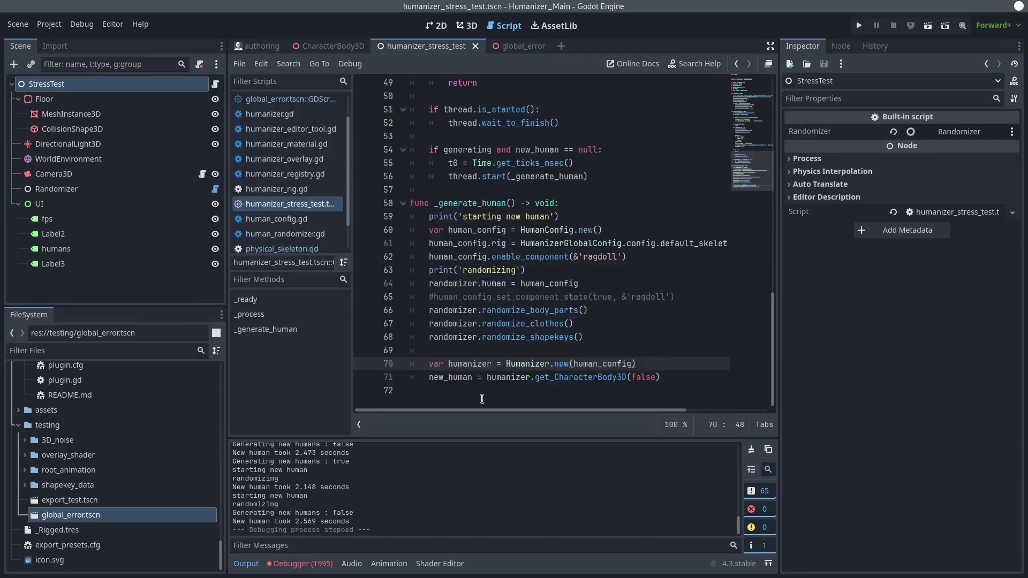
{"action": "left_click", "coordinate": [303, 564]}
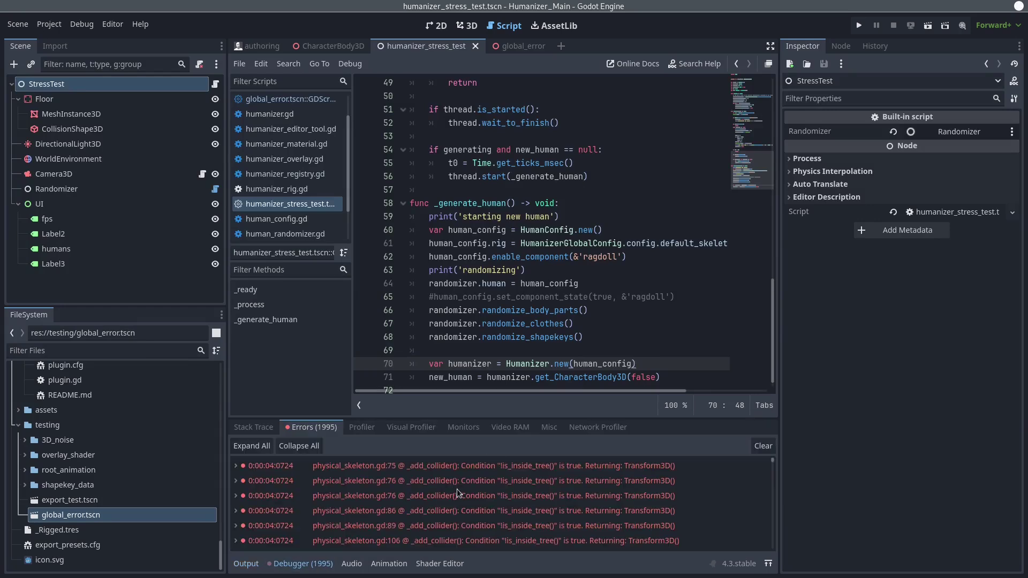
{"action": "double_click", "coordinate": [471, 465]}
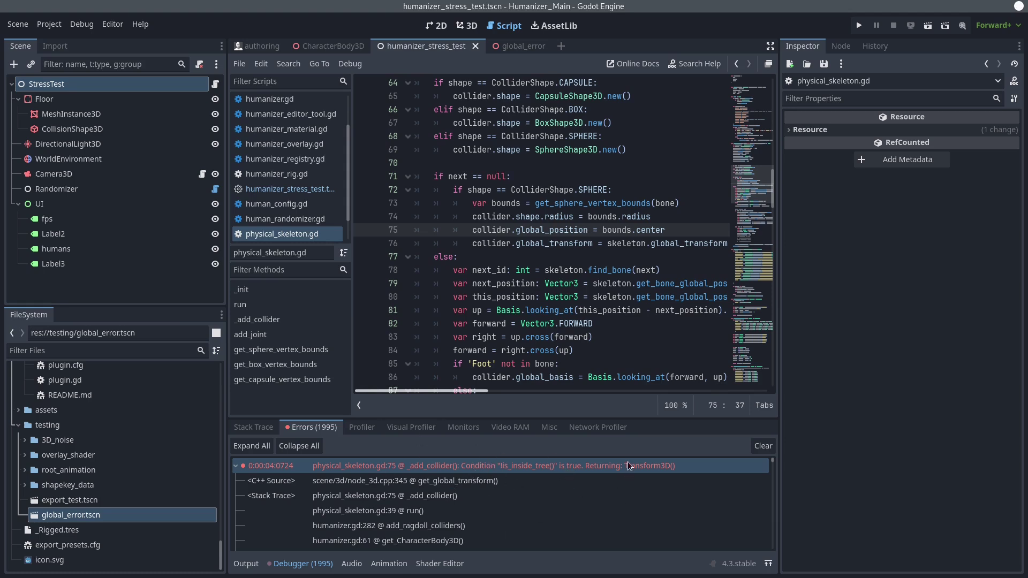
{"action": "double_click", "coordinate": [536, 232]}
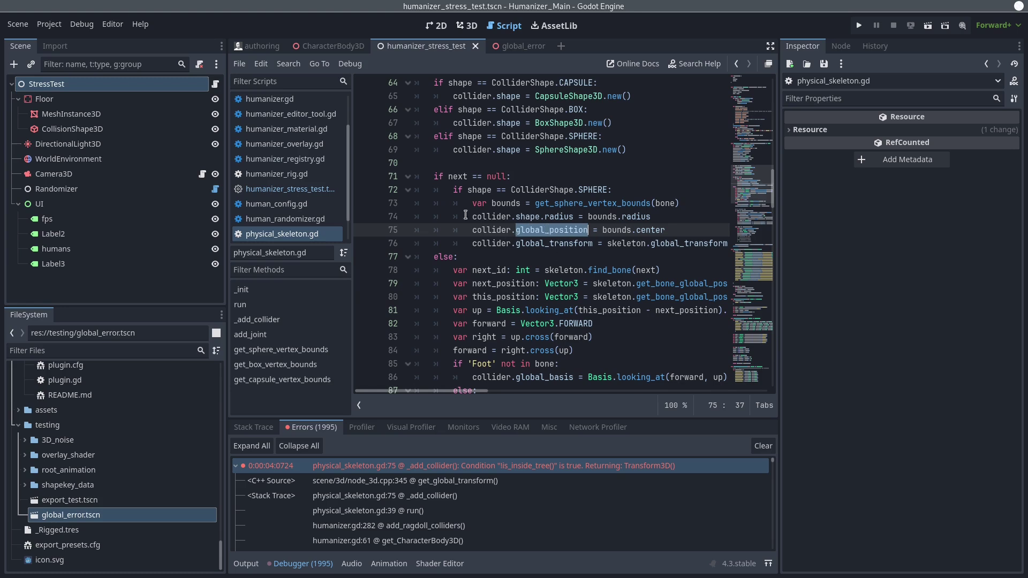
{"action": "left_click", "coordinate": [686, 227]}
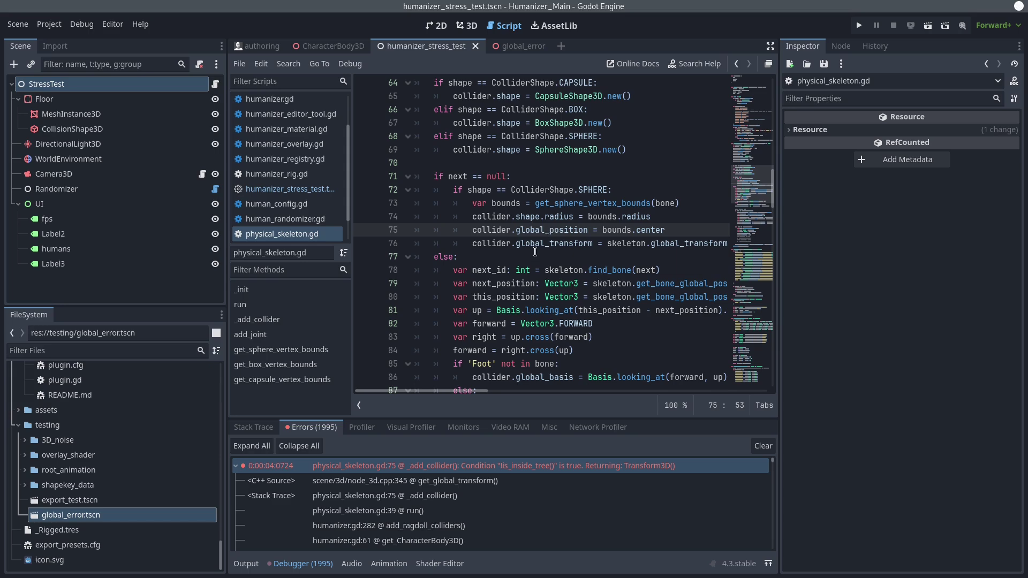
- Open the global_error scene's script and examine how it parents node_b, sets its global_position and prints its position
{"action": "left_click", "coordinate": [517, 49]}
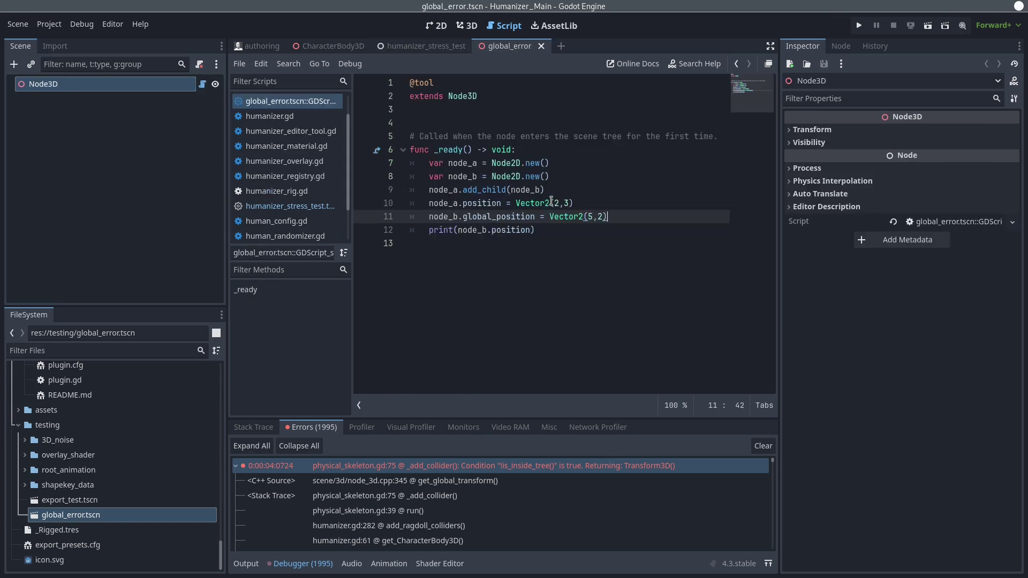
{"action": "left_click", "coordinate": [578, 187]}
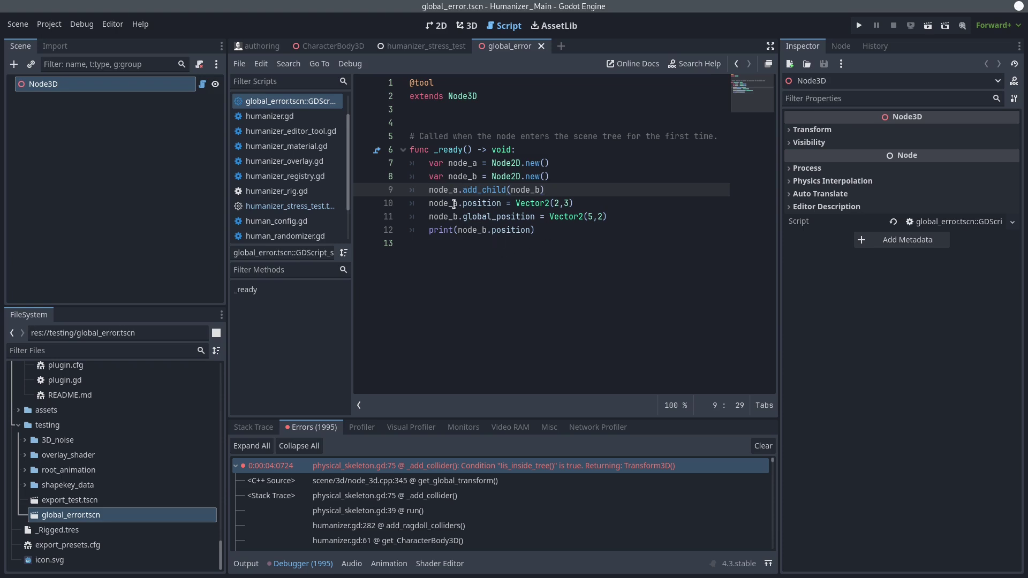
{"action": "mouse_move", "coordinate": [429, 47]}
{"action": "left_click", "coordinate": [615, 221]}
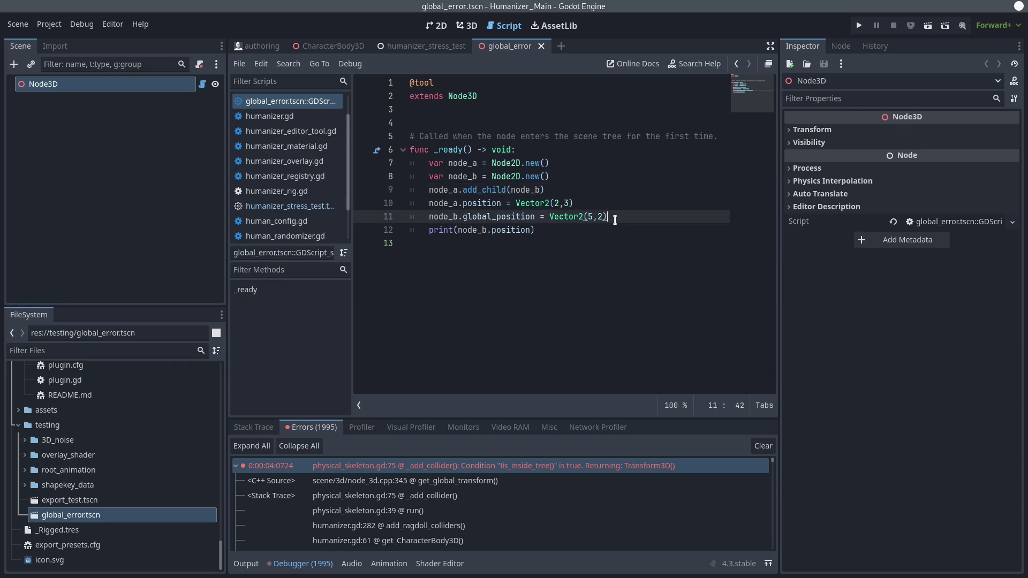
{"action": "left_click", "coordinate": [499, 216]}
{"action": "double_click", "coordinate": [501, 216]}
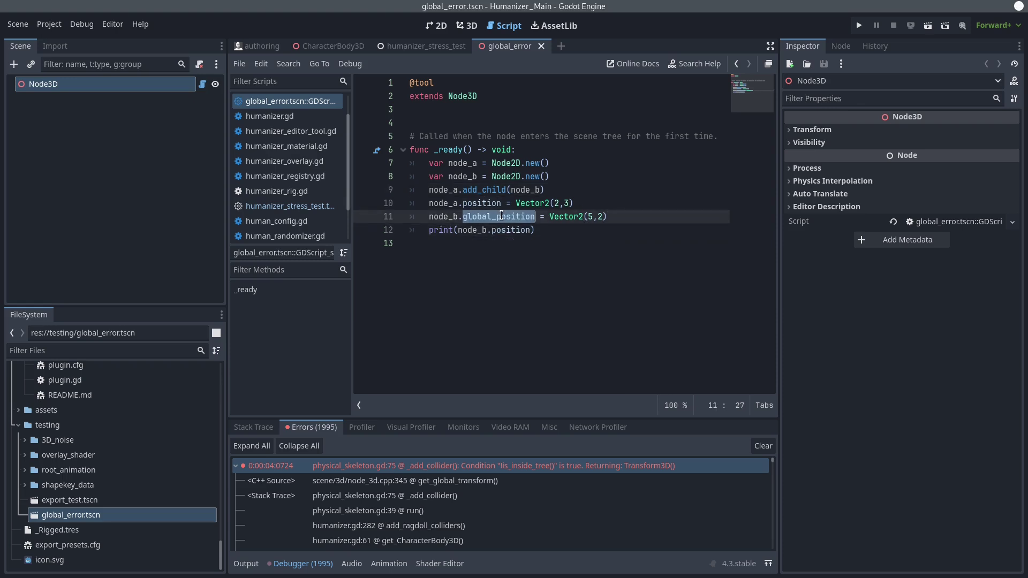
{"action": "double_click", "coordinate": [505, 229]}
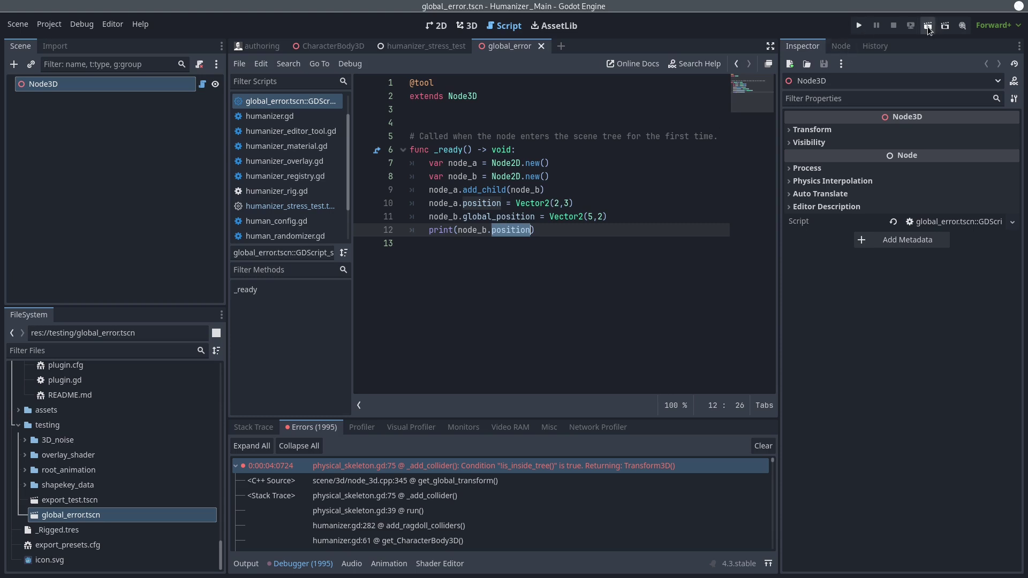
- Run the global_error scene, move its window aside and compare the printed node_b position with the Vector2 values in the script
{"action": "key", "text": "F6"}
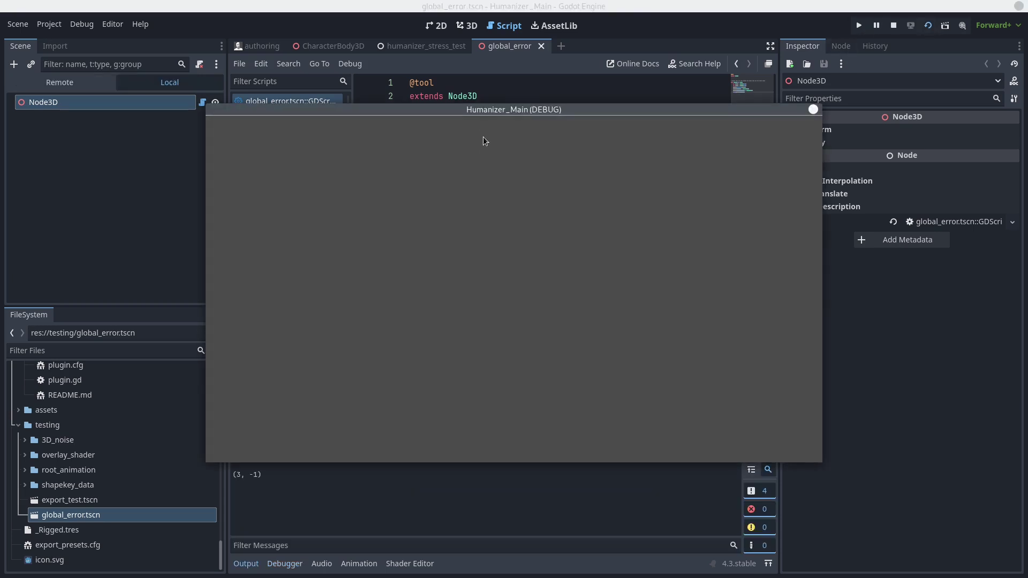
{"action": "left_click_drag", "start_coordinate": [482, 109], "coordinate": [792, 257]}
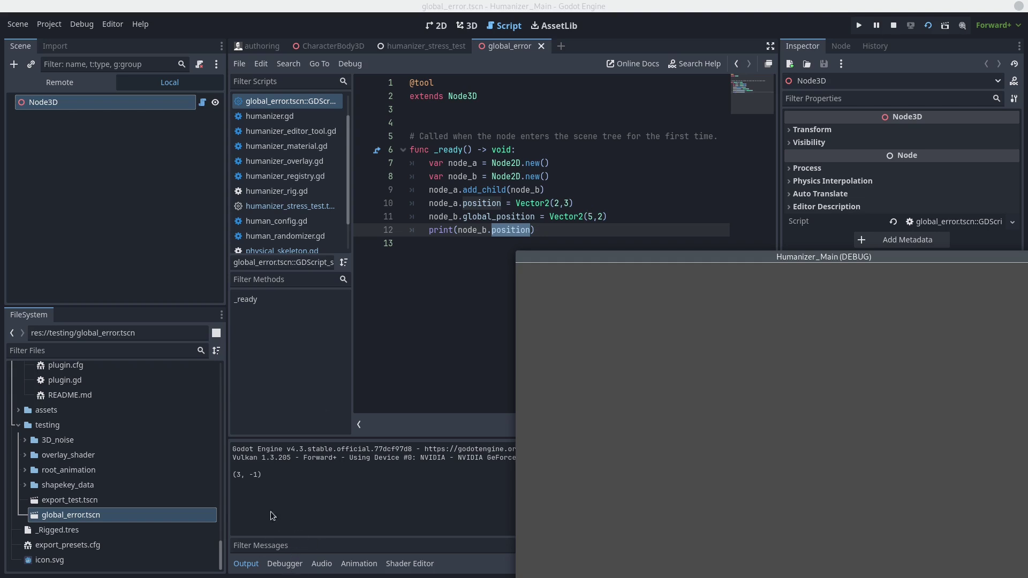
{"action": "key", "text": "F8"}
{"action": "left_click", "coordinate": [589, 216]}
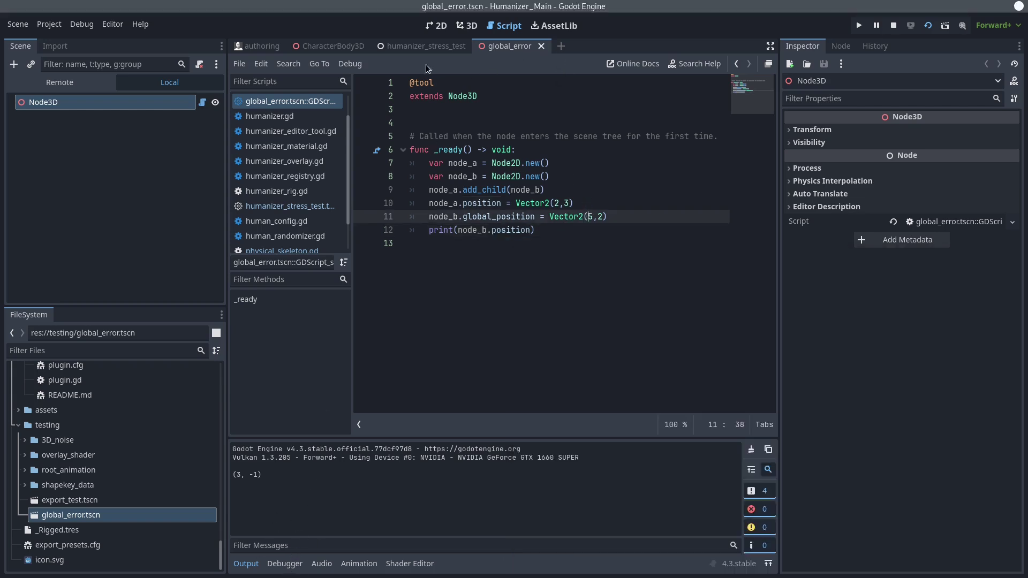
- Return to the humanizer_stress_test scene, examine the global_position assignment in physical_skeleton.gd again and stop the running test
{"action": "left_click", "coordinate": [422, 47]}
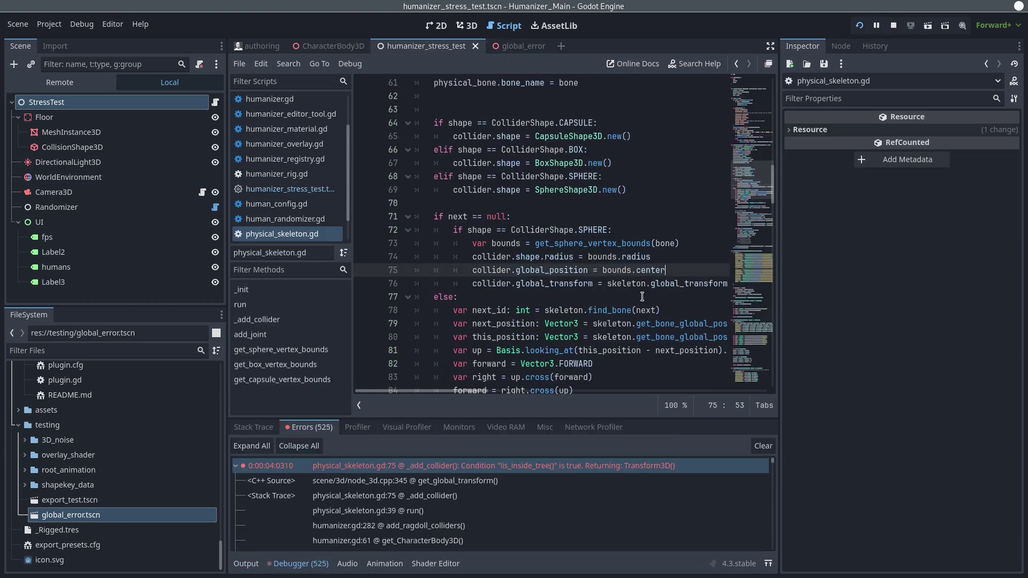
{"action": "double_click", "coordinate": [527, 271]}
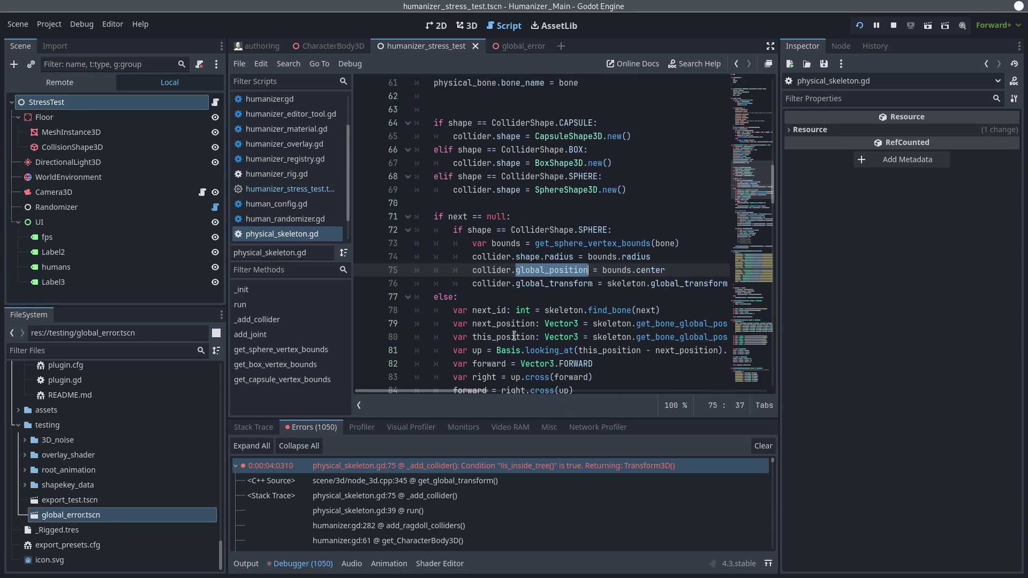
{"action": "key", "text": "F8"}
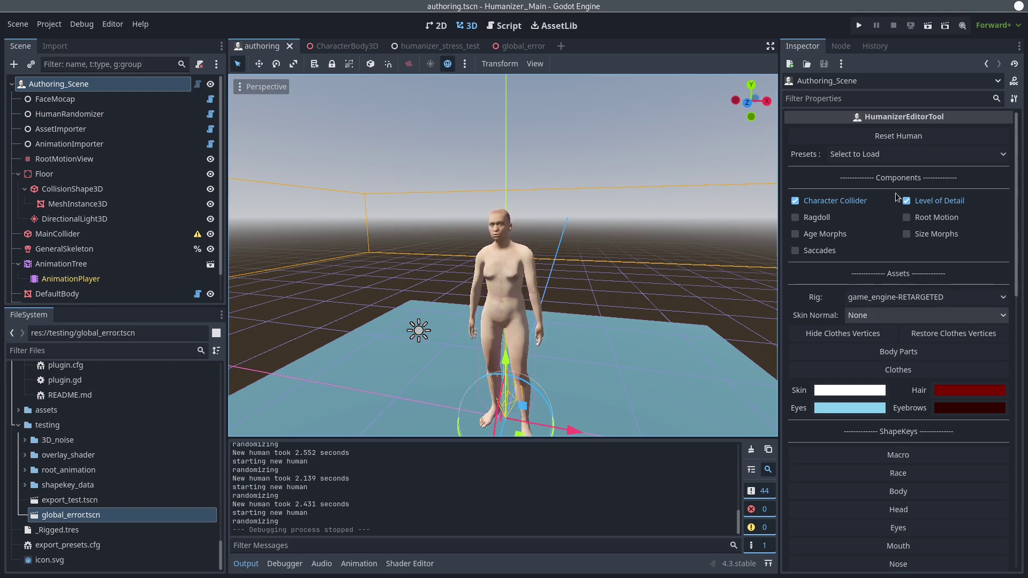
- Open the script attached to Authoring_Scene and examine its exported node overrides and the variable declarations at its beginning
{"action": "left_click", "coordinate": [197, 85]}
{"action": "scroll", "coordinate": [563, 283], "scroll_direction": "up", "scroll_amount": 3}
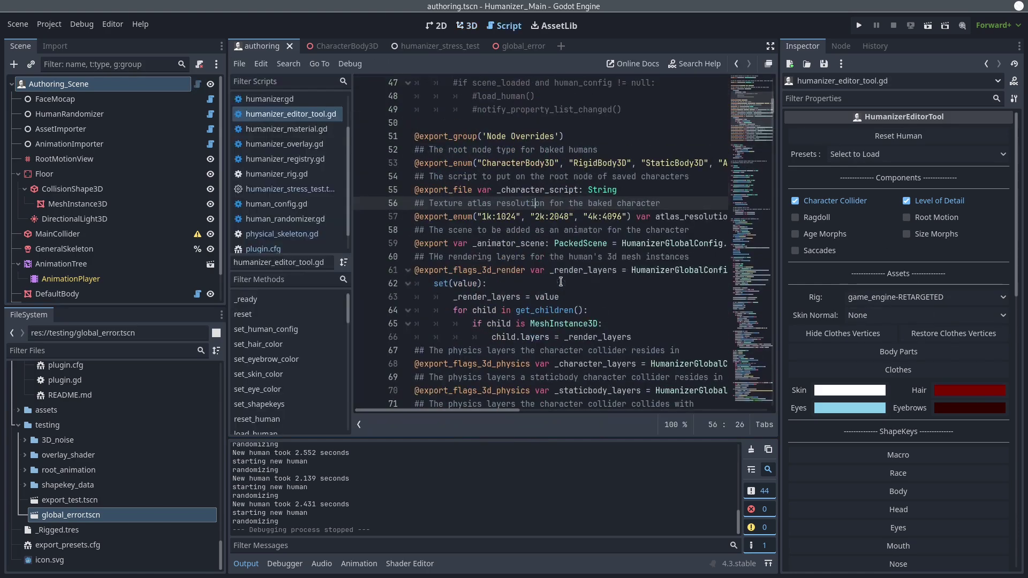
{"action": "scroll", "coordinate": [581, 282], "scroll_direction": "down", "scroll_amount": 3}
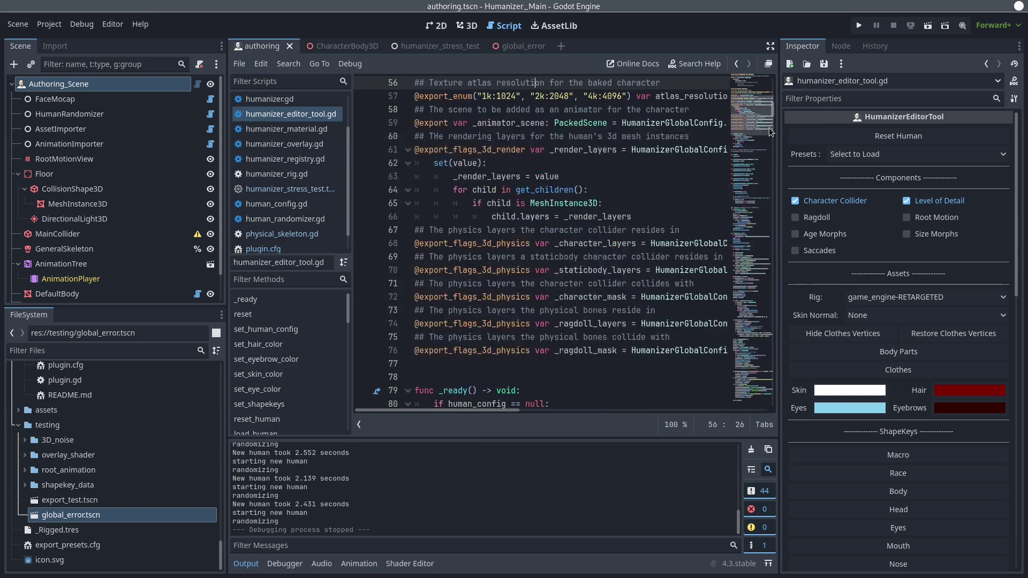
{"action": "left_click_drag", "start_coordinate": [770, 94], "coordinate": [770, 78]}
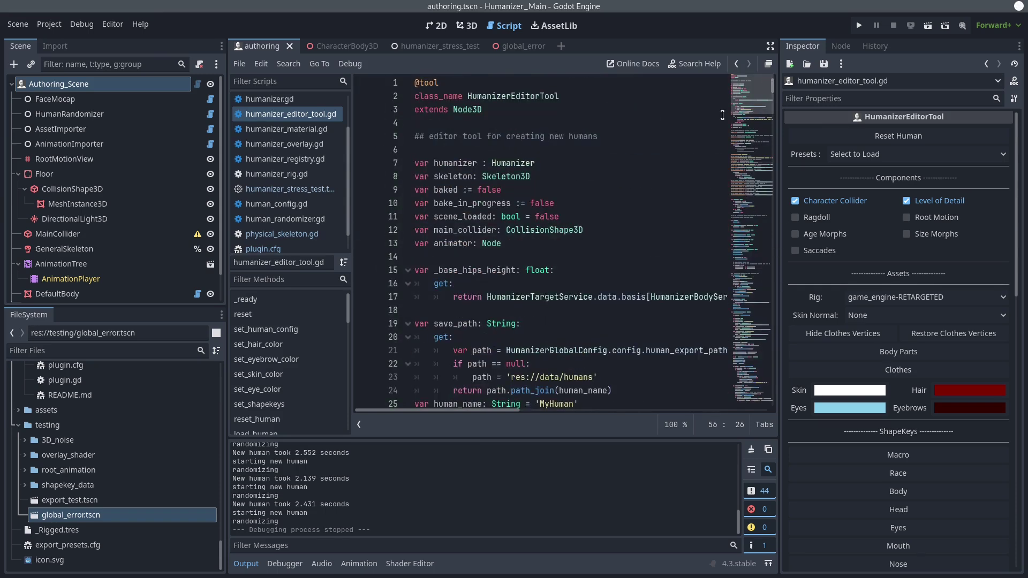
- Open the Humanizer class definition from its variable declaration and examine its member variables and _init function
{"action": "left_click", "coordinate": [520, 164], "text": "ctrl"}
{"action": "scroll", "coordinate": [639, 211], "scroll_direction": "down", "scroll_amount": 3}
{"action": "scroll", "coordinate": [530, 176], "scroll_direction": "up", "scroll_amount": 3}
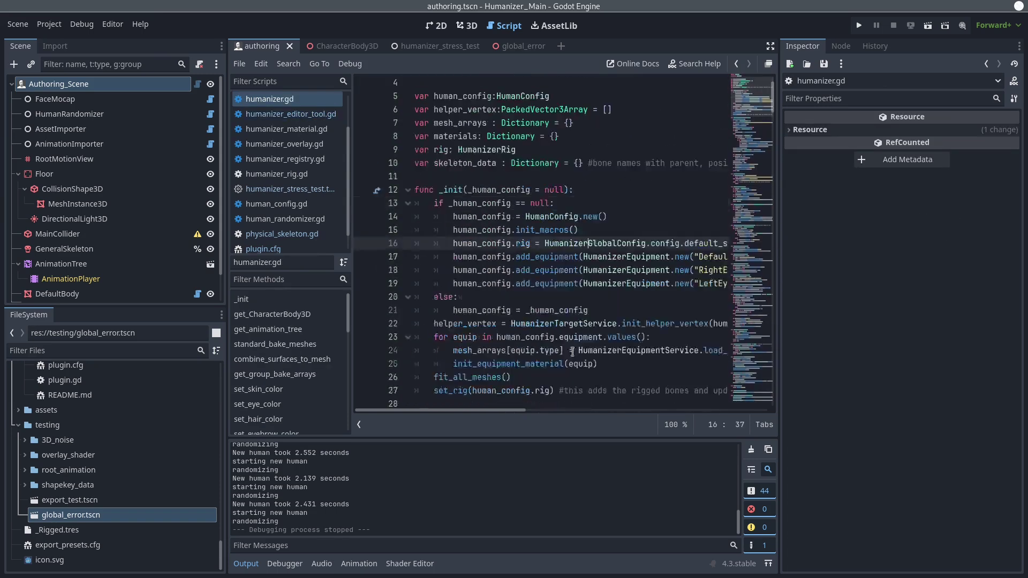
{"action": "scroll", "coordinate": [523, 292], "scroll_direction": "down", "scroll_amount": 2}
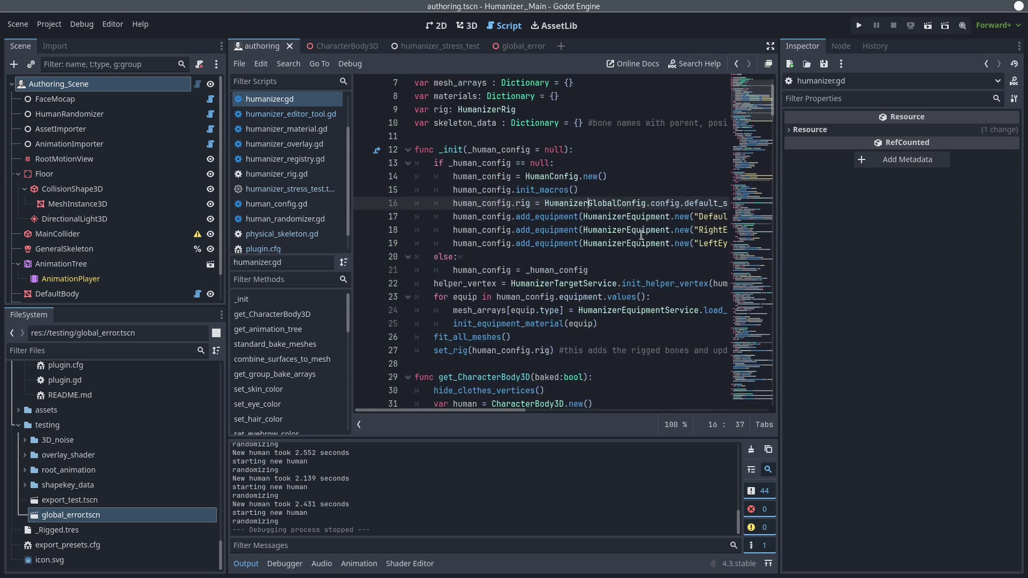
{"action": "left_click", "coordinate": [641, 234]}
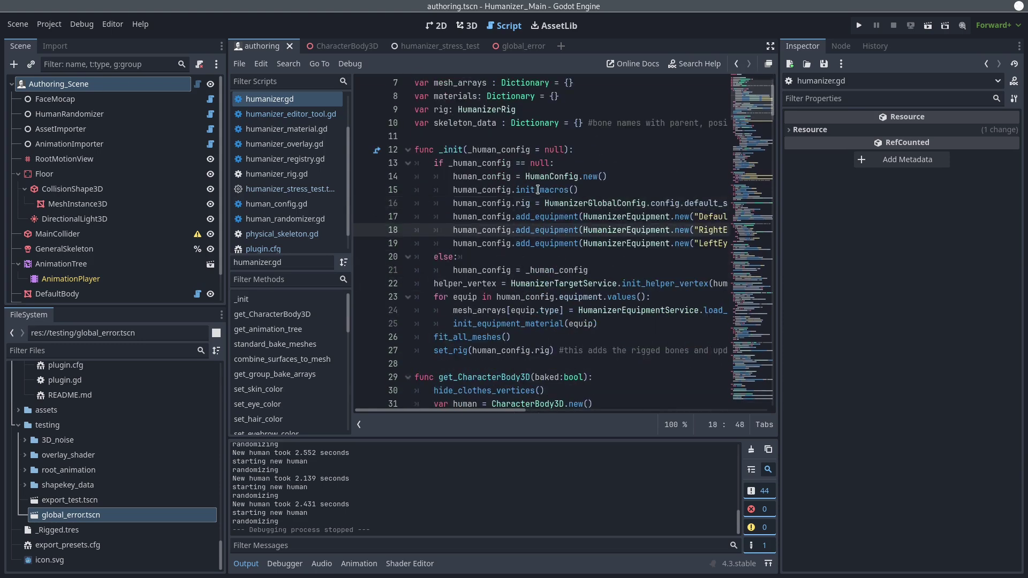
{"action": "left_click", "coordinate": [609, 322]}
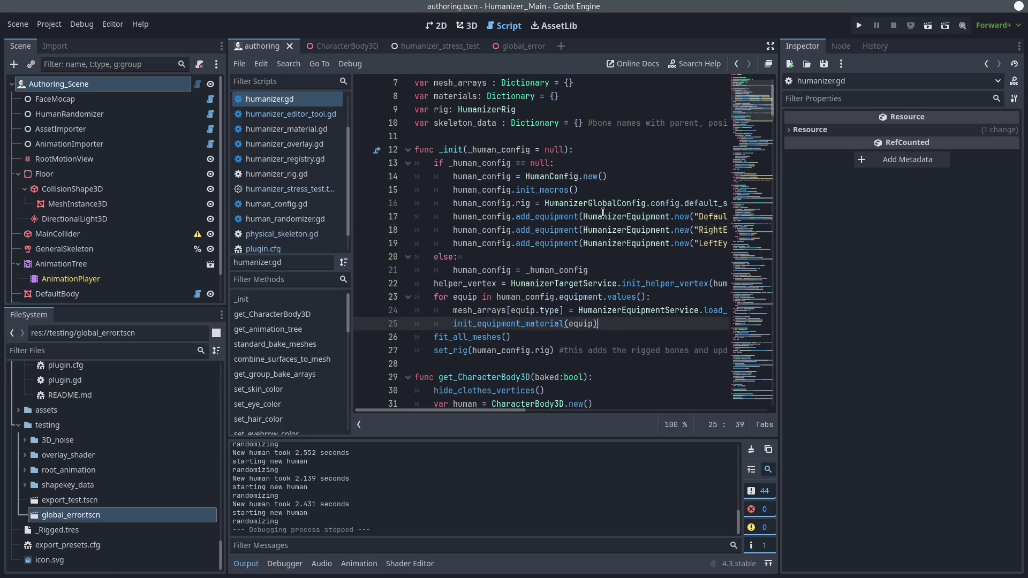
{"action": "scroll", "coordinate": [522, 282], "scroll_direction": "up", "scroll_amount": 2}
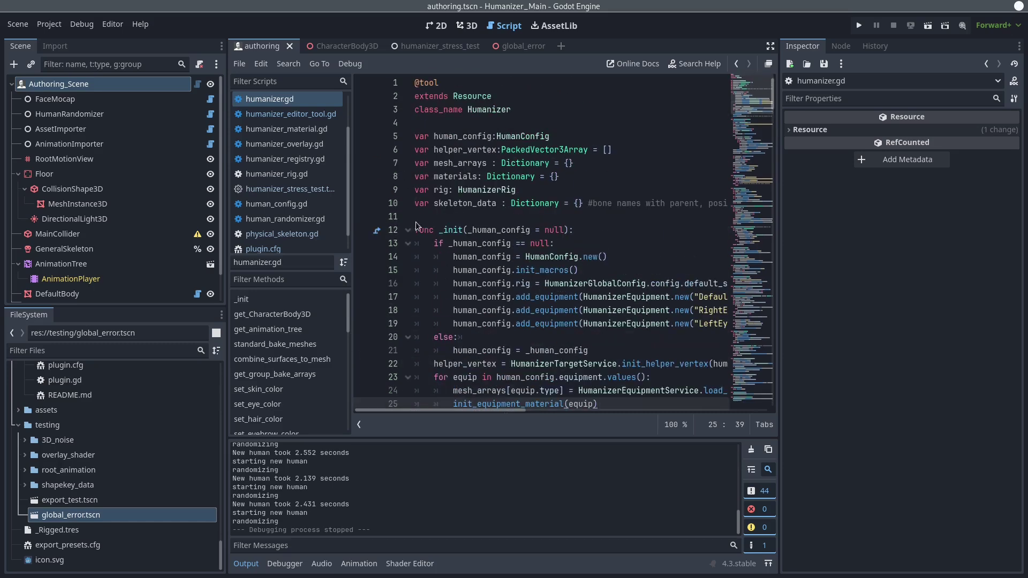
- Return to the 3D view of the authoring scene and show the Authoring_Scene node's HumanizerEditorTool properties
{"action": "left_click", "coordinate": [469, 27]}
{"action": "scroll", "coordinate": [530, 333], "scroll_direction": "up", "scroll_amount": 3}
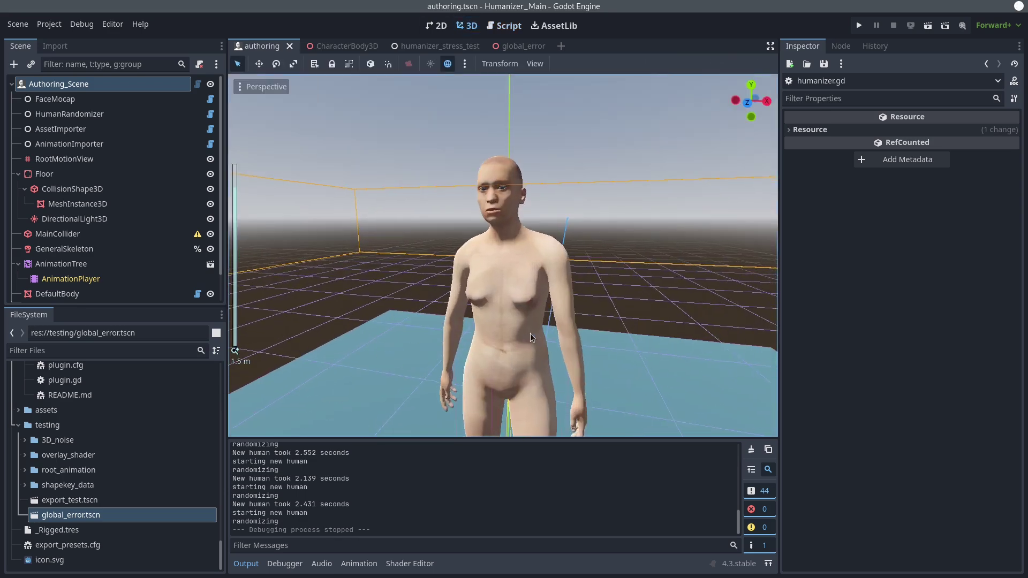
{"action": "left_click", "coordinate": [86, 85]}
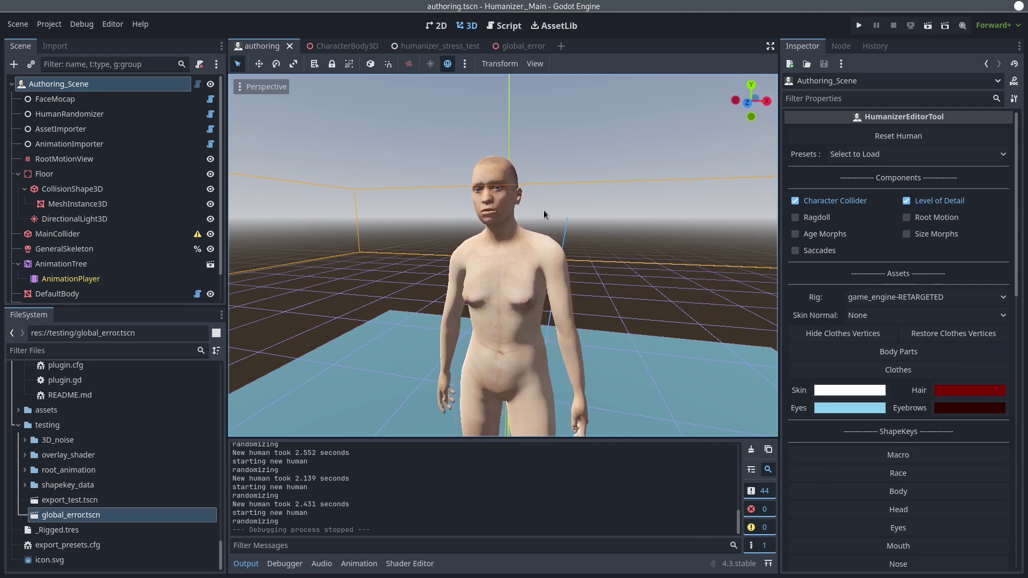
{"action": "scroll", "coordinate": [503, 304], "scroll_direction": "up", "scroll_amount": 3}
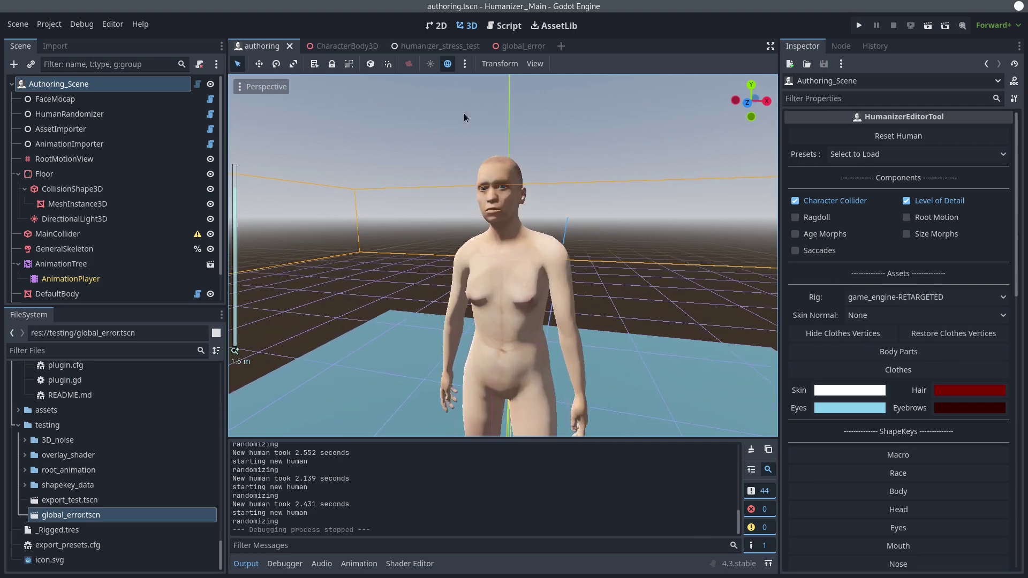
{"action": "scroll", "coordinate": [520, 183], "scroll_direction": "down", "scroll_amount": 4}
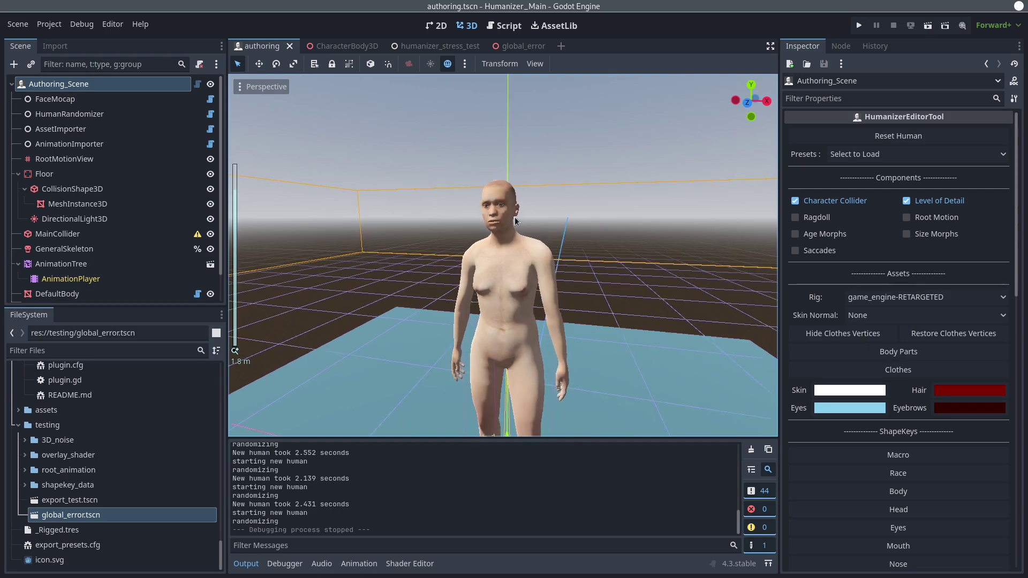
{"action": "scroll", "coordinate": [523, 217], "scroll_direction": "up", "scroll_amount": 4}
{"action": "scroll", "coordinate": [522, 217], "scroll_direction": "up", "scroll_amount": 2}
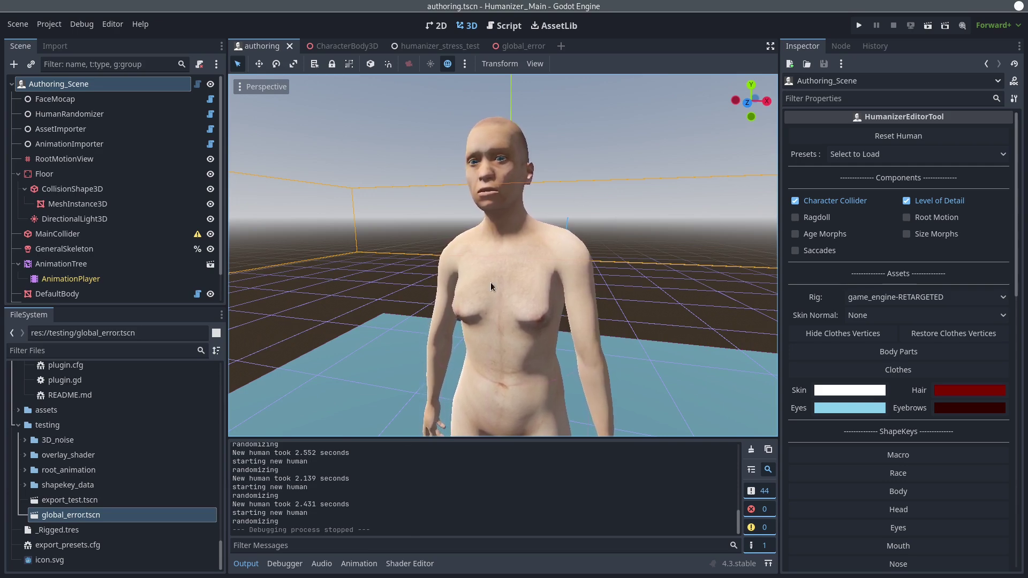
{"action": "scroll", "coordinate": [388, 283], "scroll_direction": "down", "scroll_amount": 5}
{"action": "scroll", "coordinate": [471, 260], "scroll_direction": "up", "scroll_amount": 3}
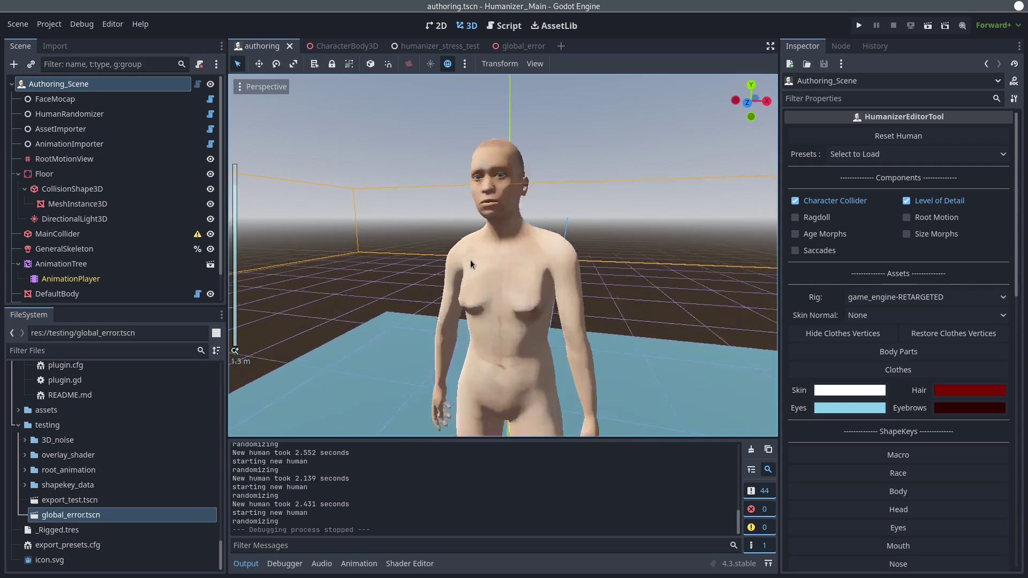